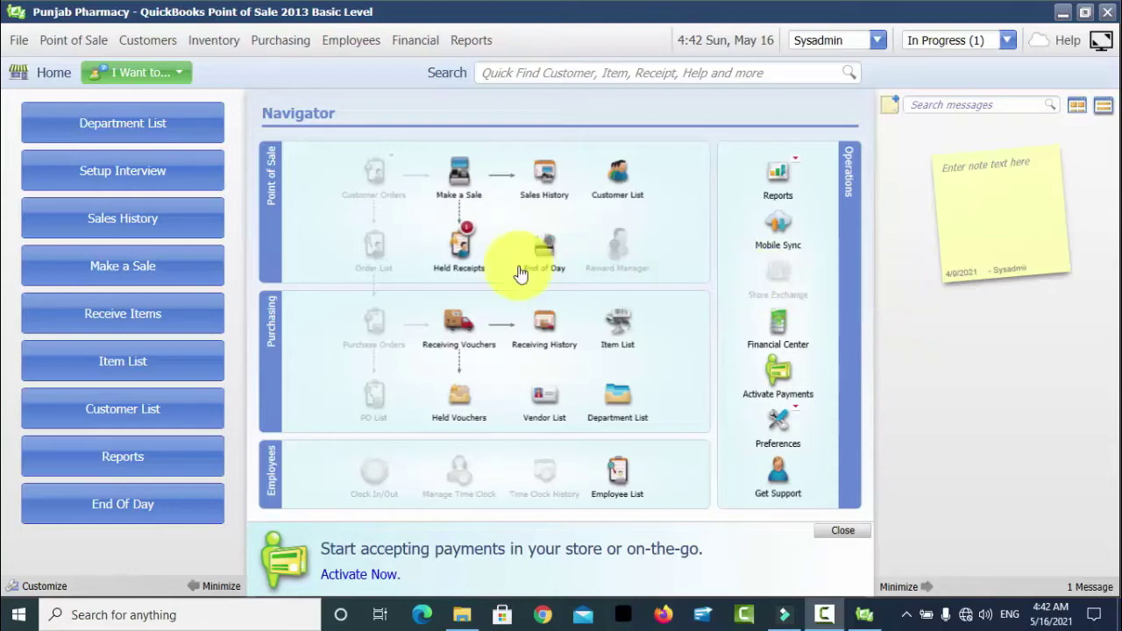
# - Open Point of Sale > Sales History and show the details of receipt 1
pyautogui.click(78, 42)
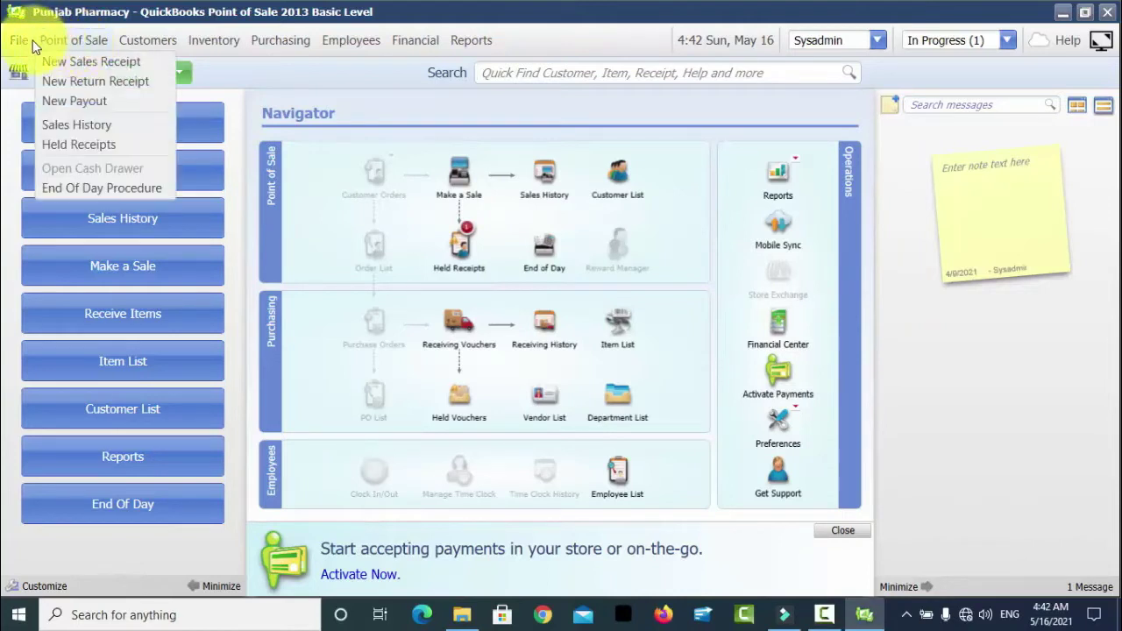
pyautogui.moveTo(21, 46)
pyautogui.moveTo(92, 79)
pyautogui.click(143, 41)
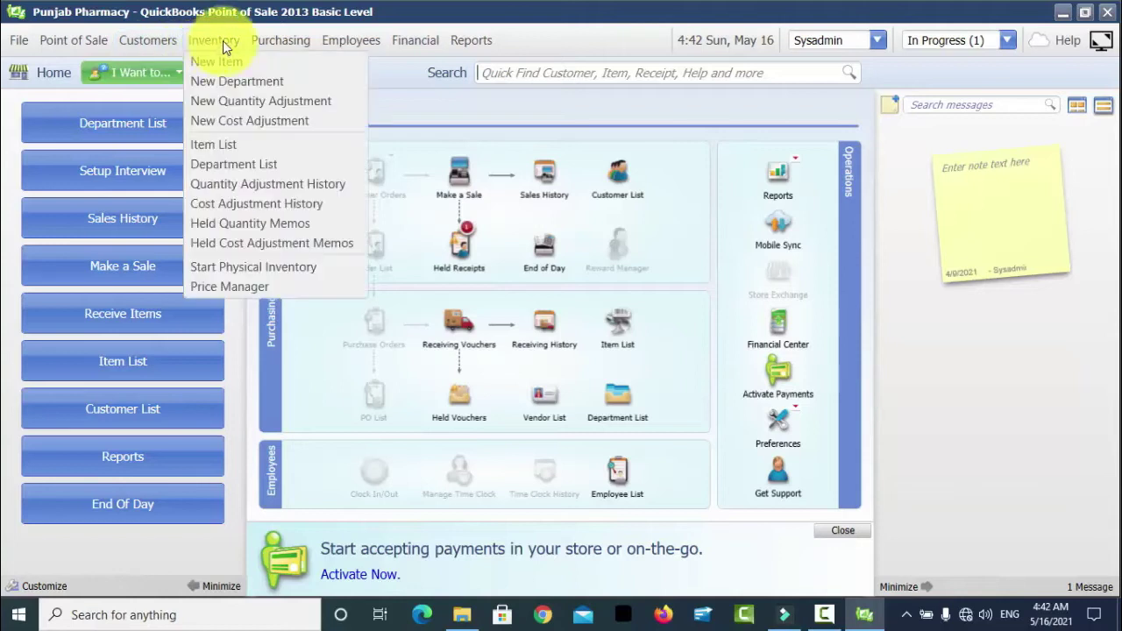
pyautogui.moveTo(246, 46)
pyautogui.moveTo(67, 34)
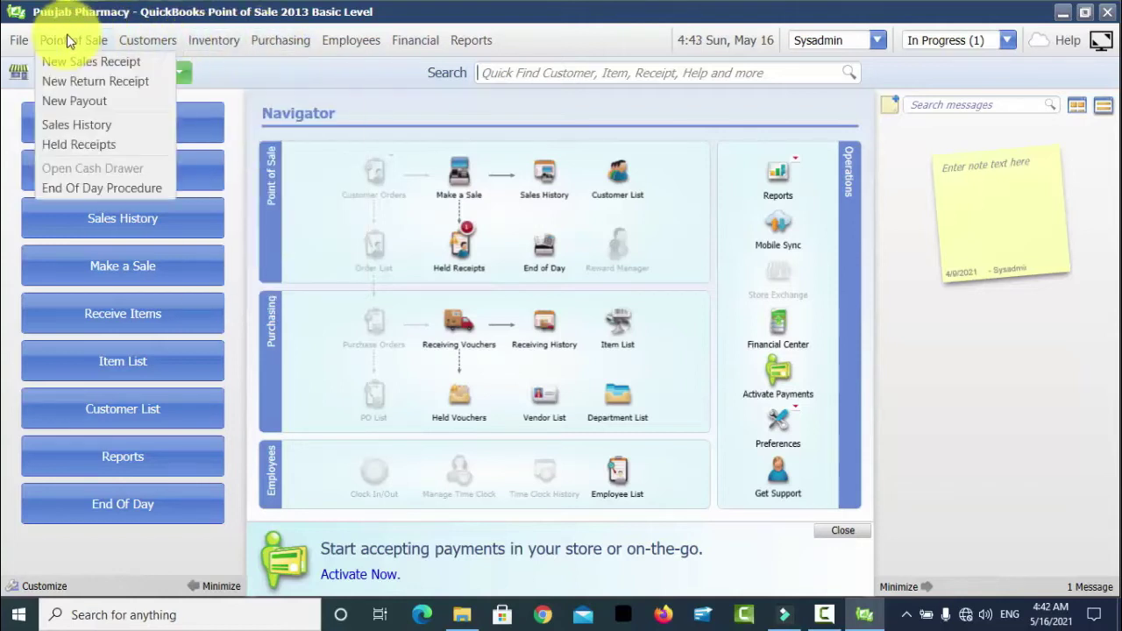
pyautogui.click(85, 120)
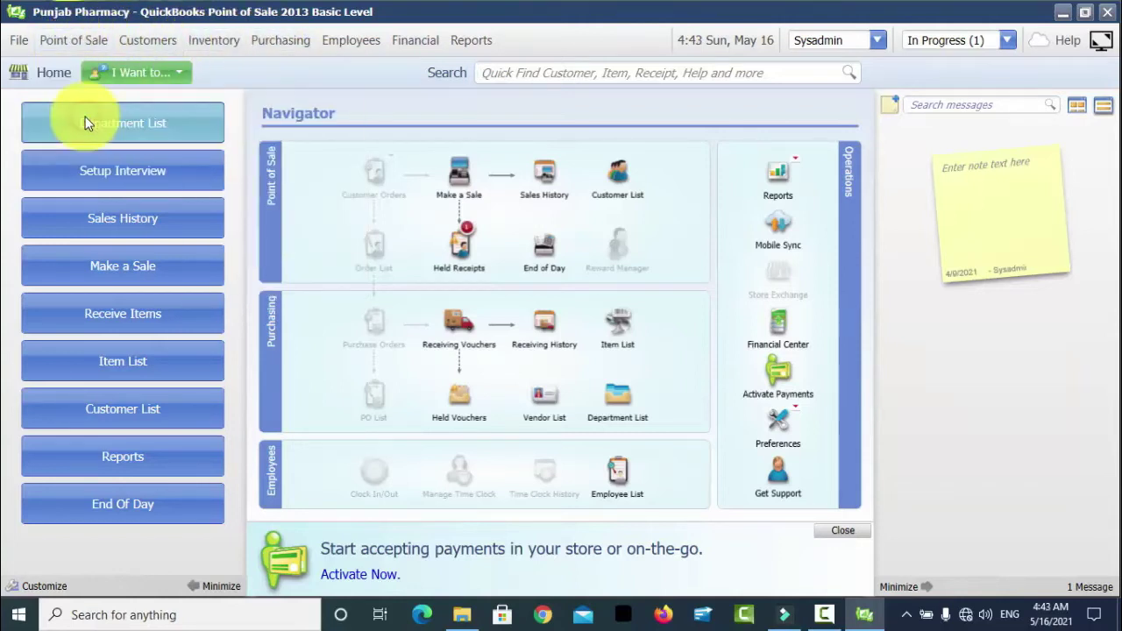
pyautogui.doubleClick(454, 125)
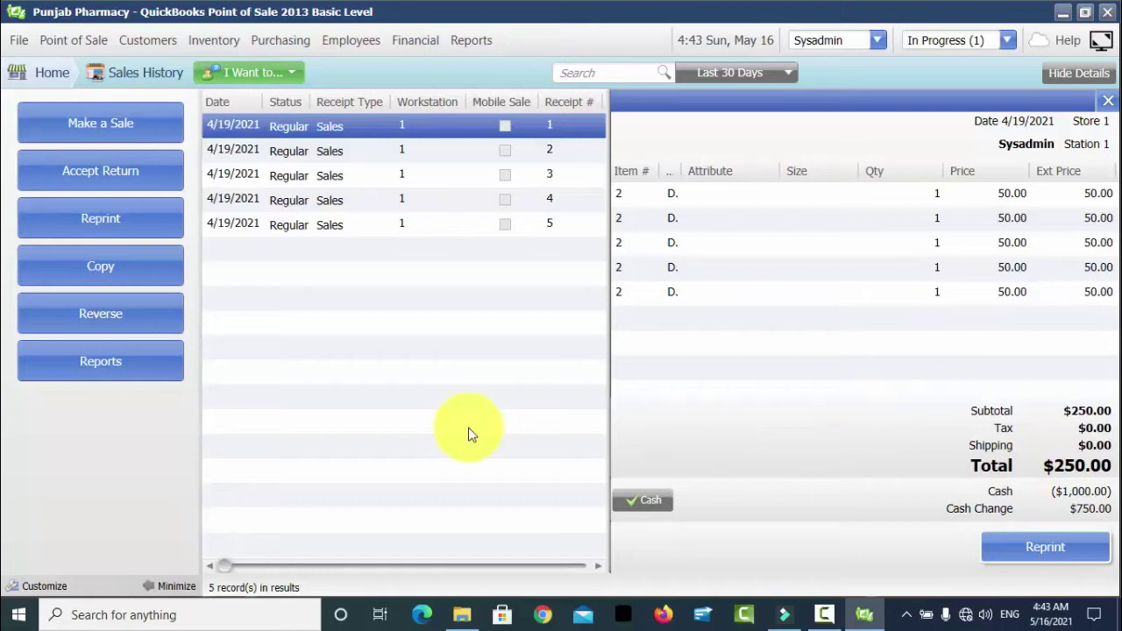
# - Open the Windows Start menu while receipt 1's $250.00 details stay on screen
pyautogui.press('super')
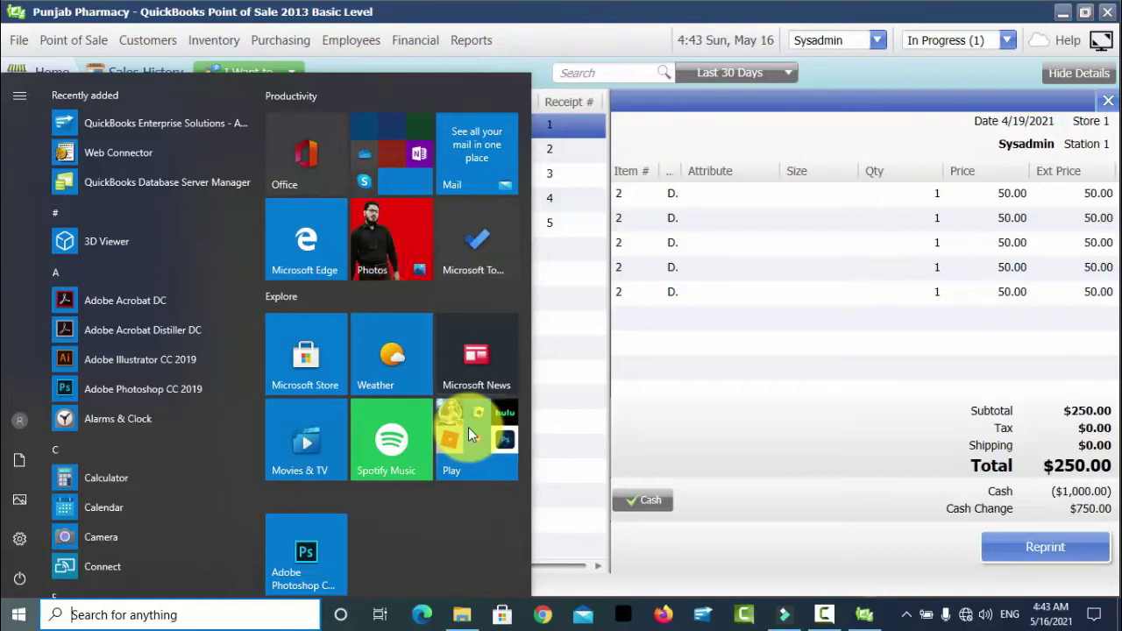
# - Search Start for 'control panel' and open the Control Panel best match
pyautogui.write('contro')
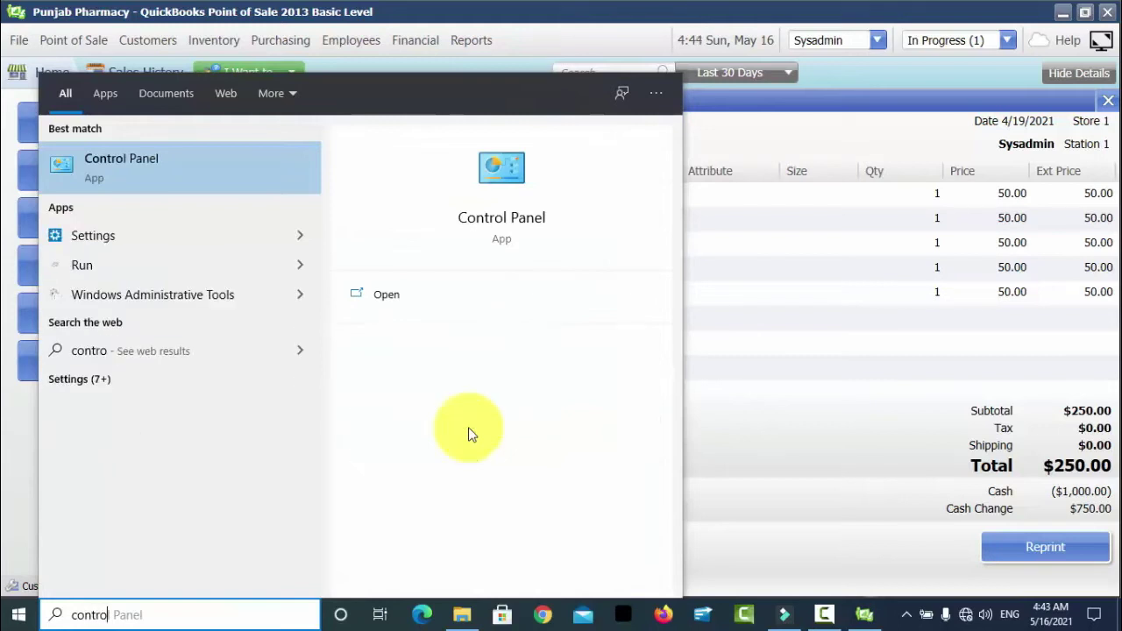
pyautogui.write('l pael')
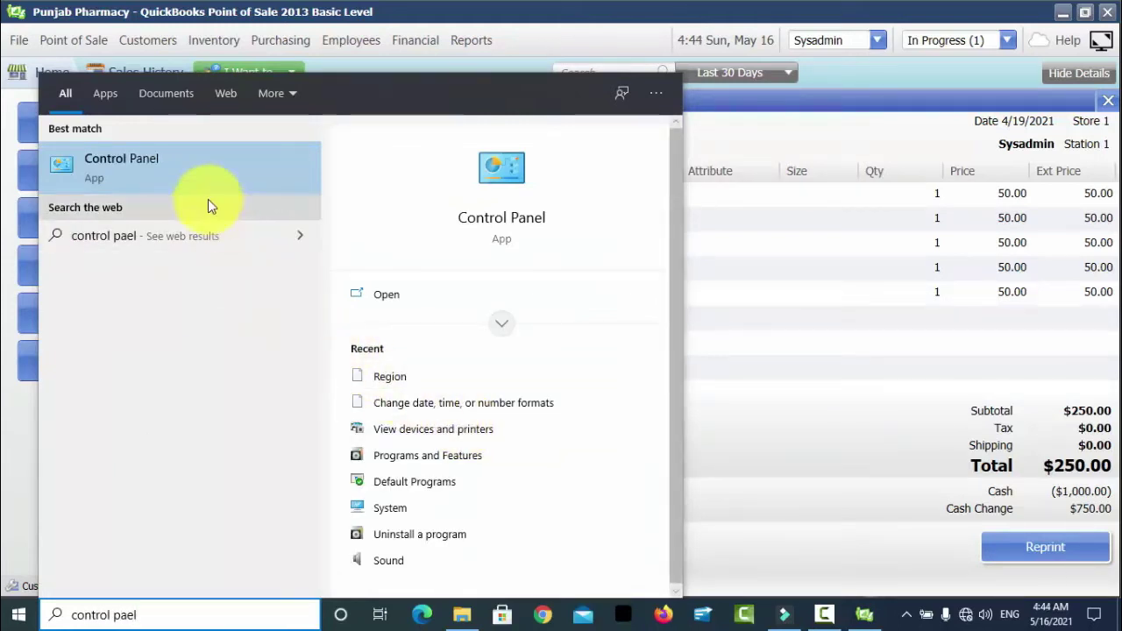
pyautogui.click(171, 176)
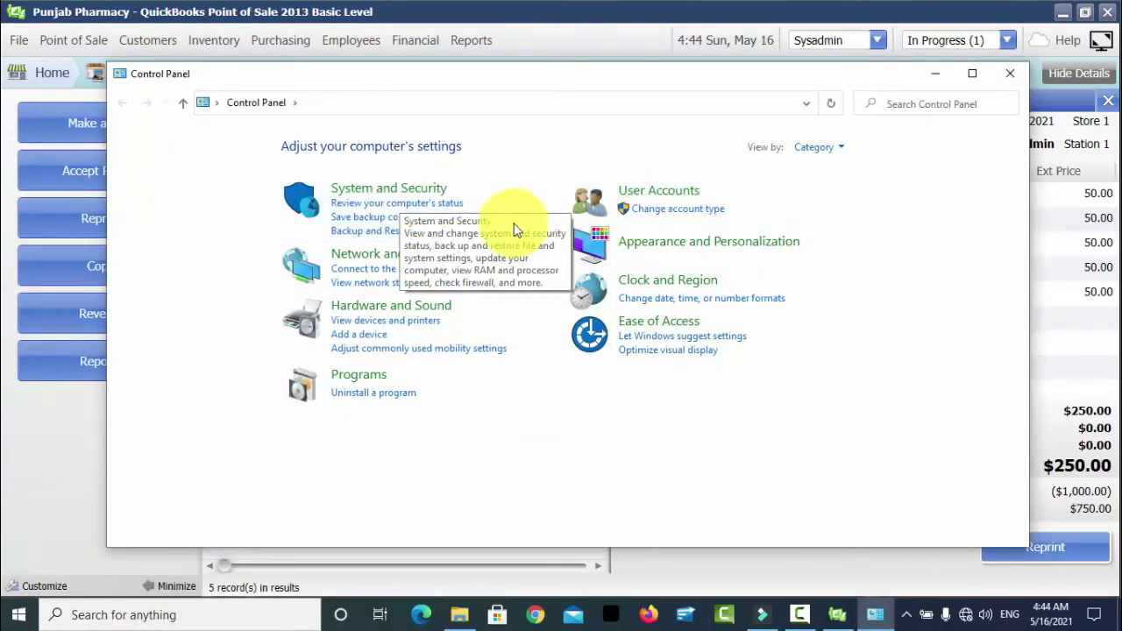
# - Switch the Control Panel view to Large icons and back to Category, then open Clock and Region
pyautogui.click(827, 151)
pyautogui.click(831, 168)
pyautogui.click(833, 147)
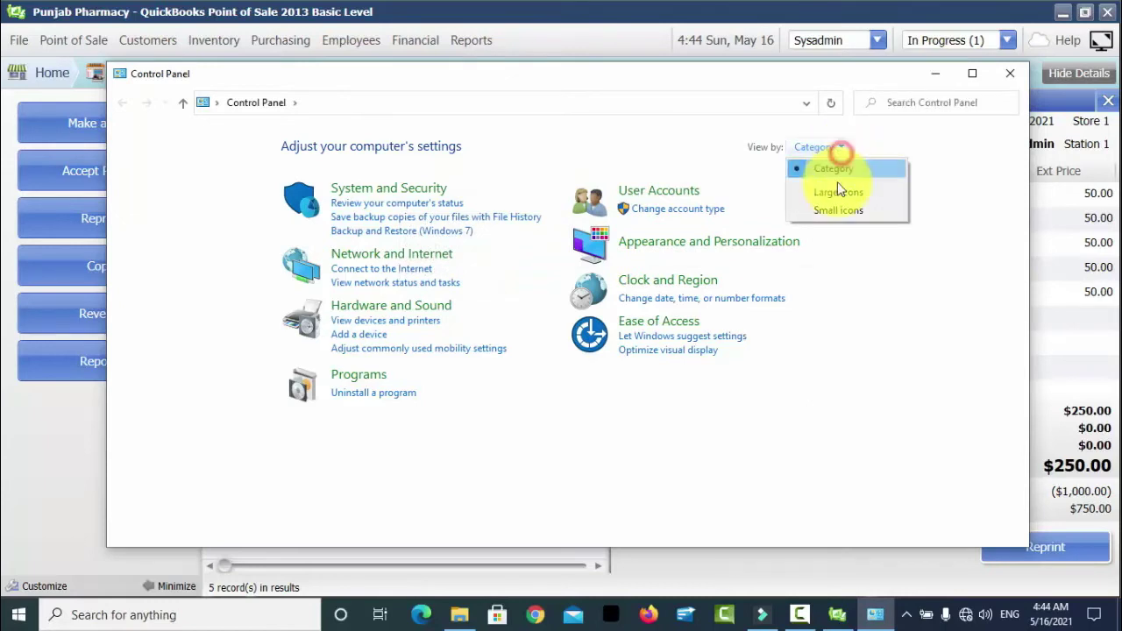
pyautogui.click(834, 172)
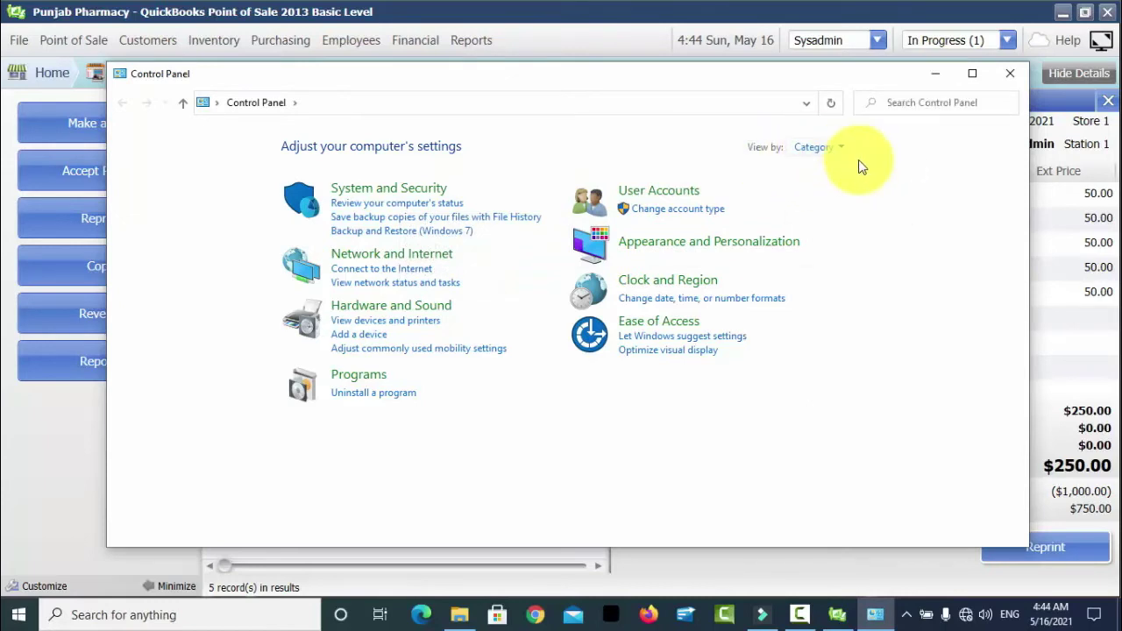
pyautogui.click(843, 149)
pyautogui.click(795, 170)
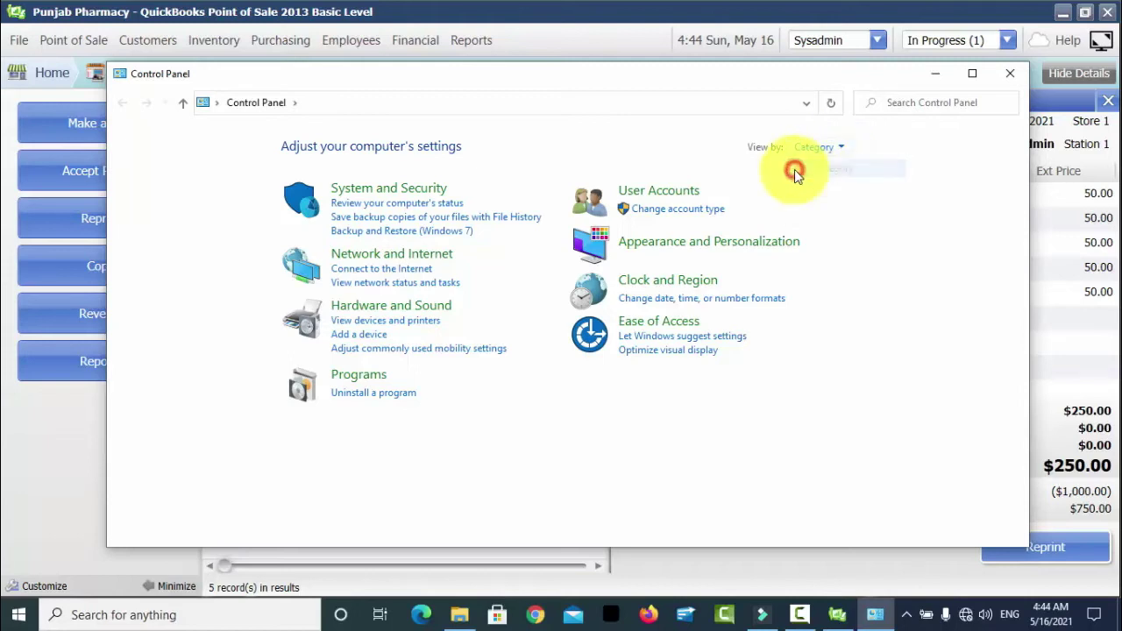
pyautogui.click(843, 153)
pyautogui.click(837, 192)
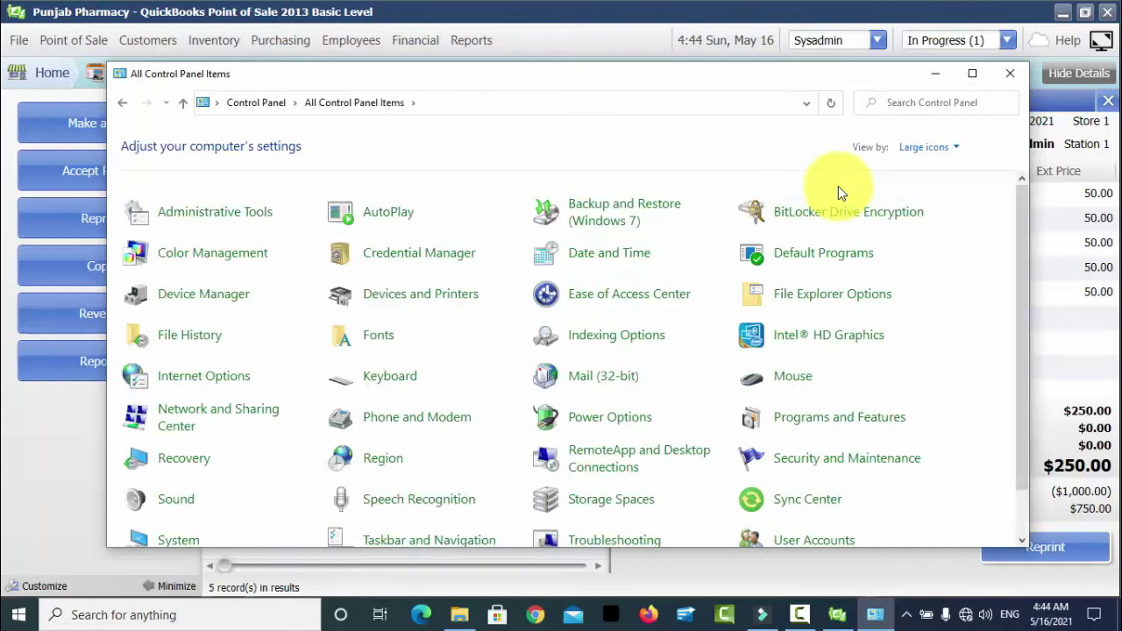
pyautogui.click(954, 149)
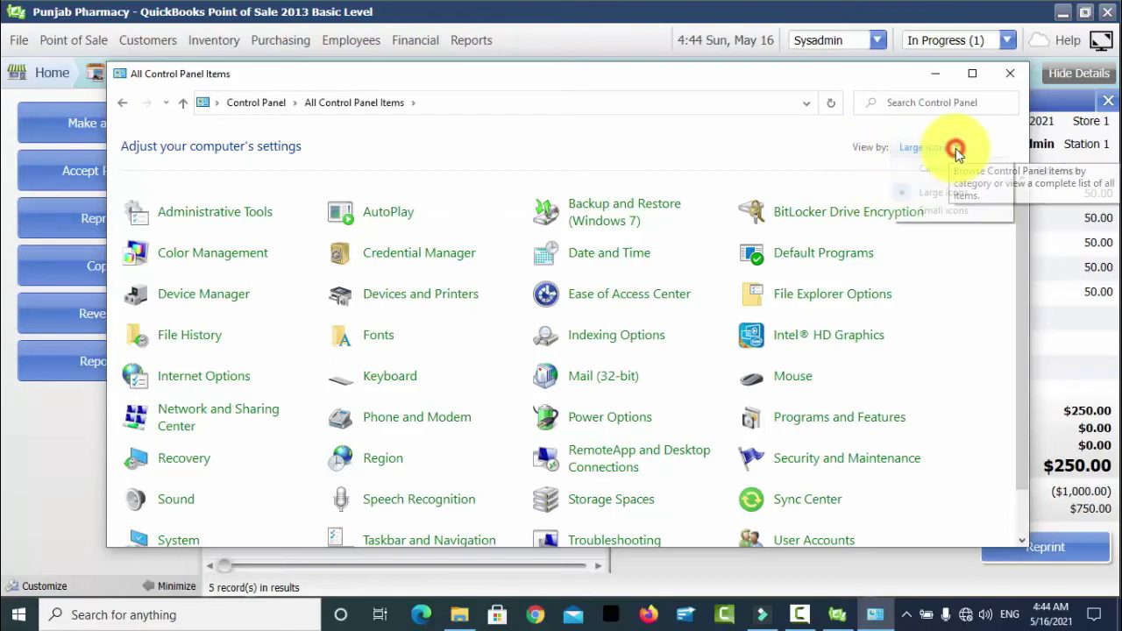
pyautogui.click(945, 170)
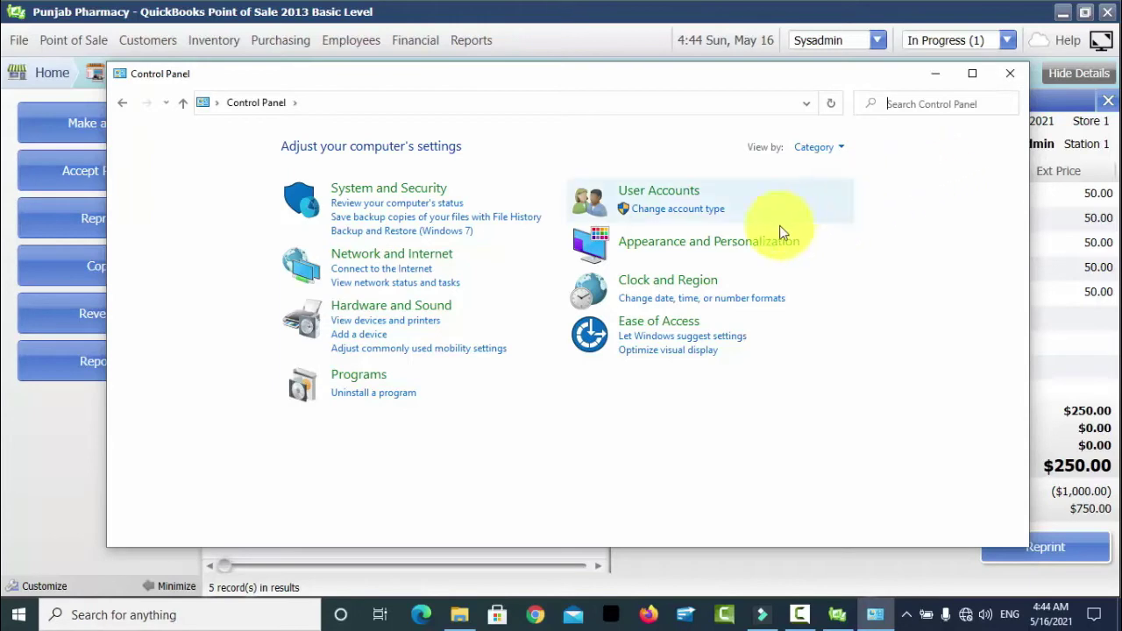
pyautogui.click(663, 289)
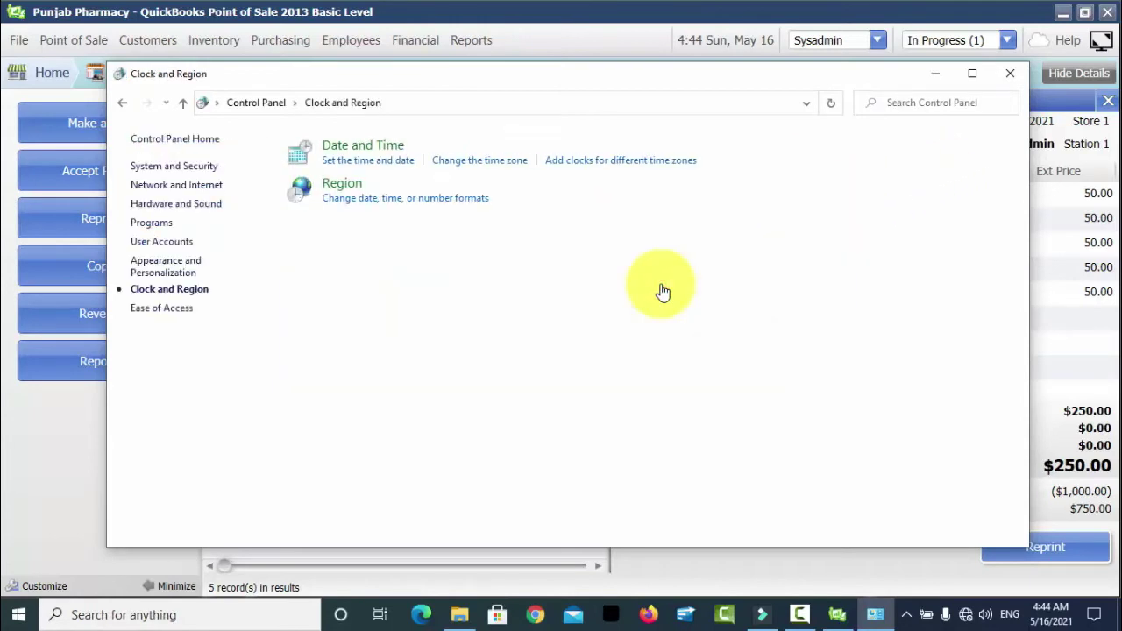
# - Check the Currency symbol in Region's Additional settings, leave it as $, and cancel
pyautogui.click(364, 191)
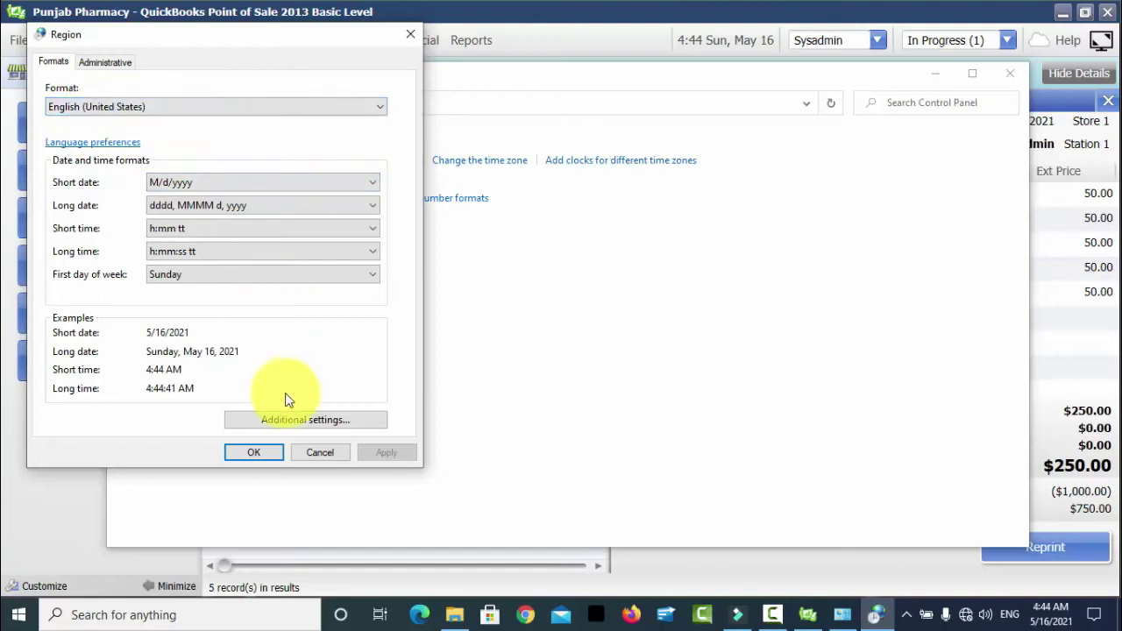
pyautogui.click(283, 419)
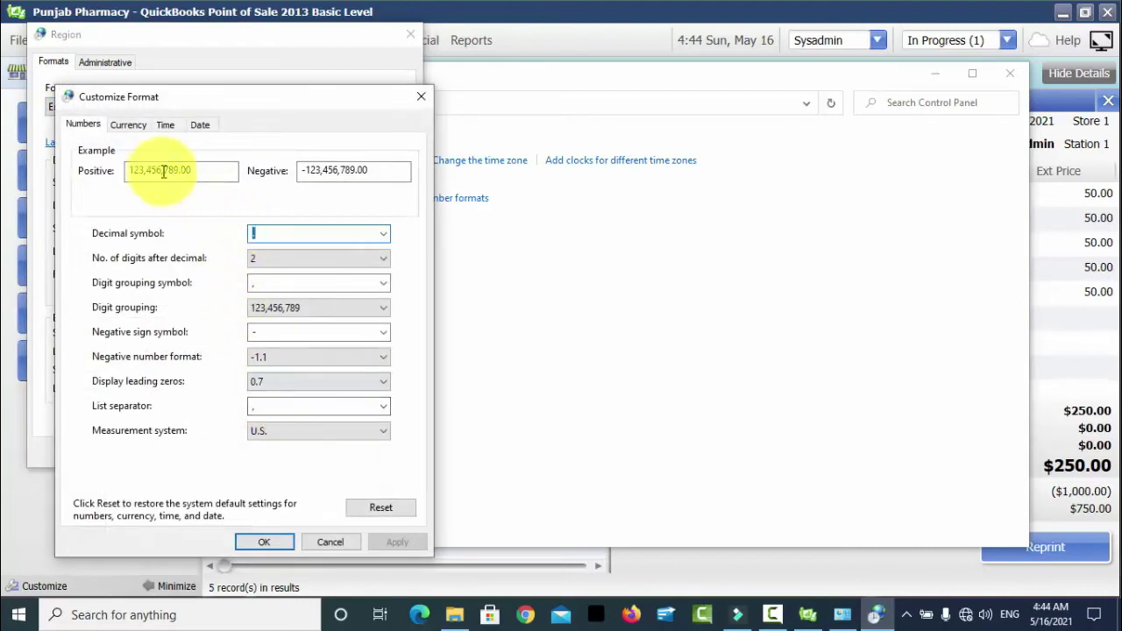
pyautogui.click(130, 124)
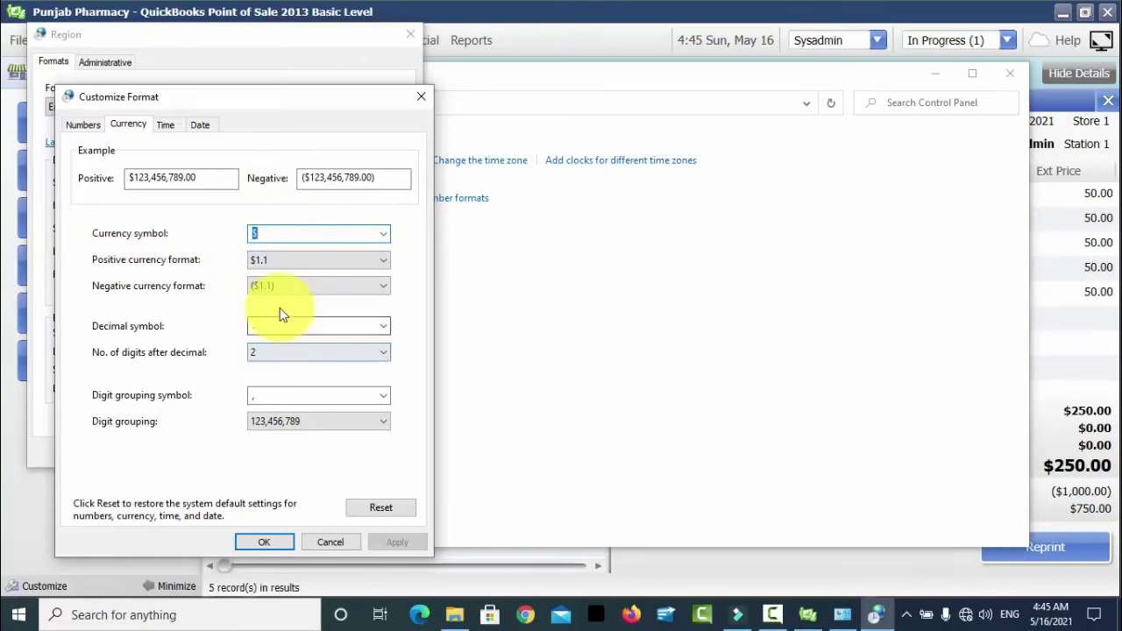
pyautogui.click(381, 236)
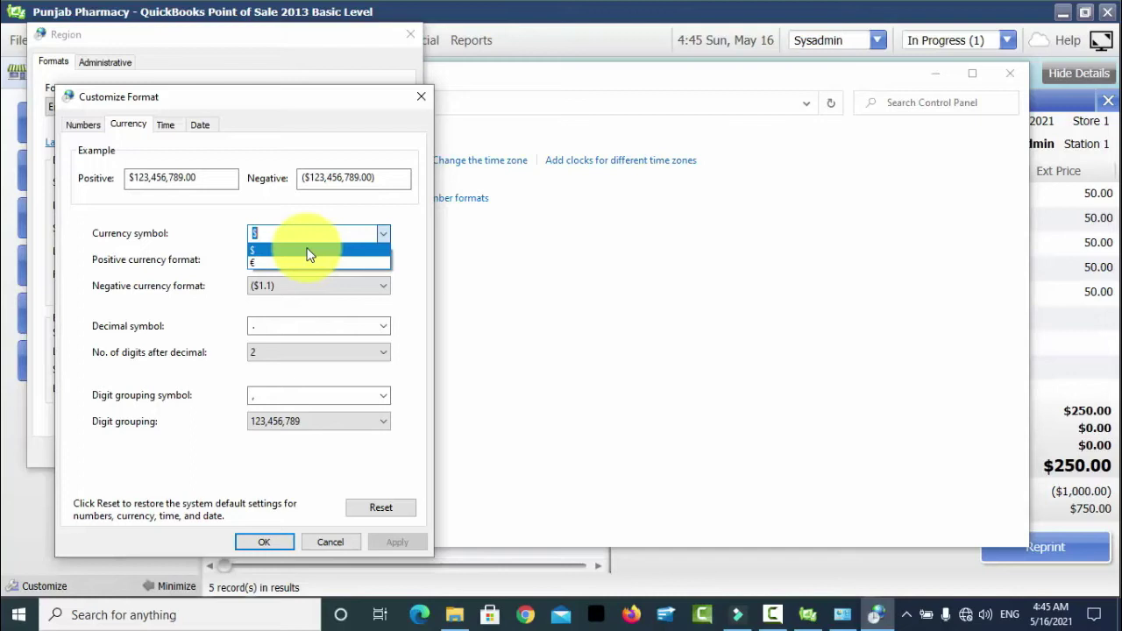
pyautogui.click(302, 252)
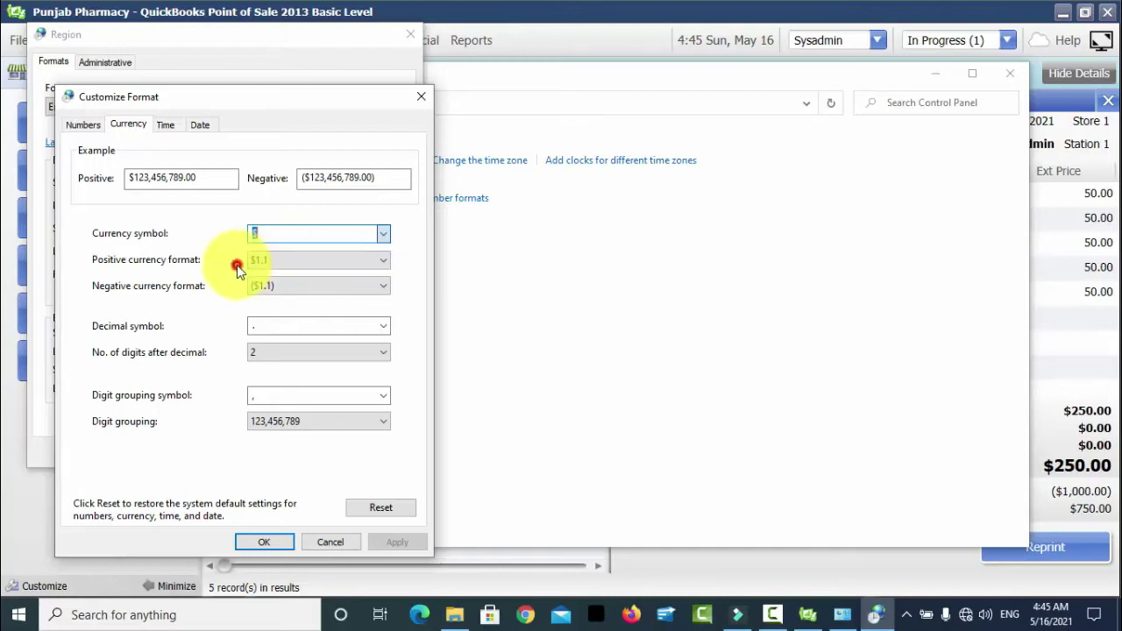
pyautogui.click(336, 543)
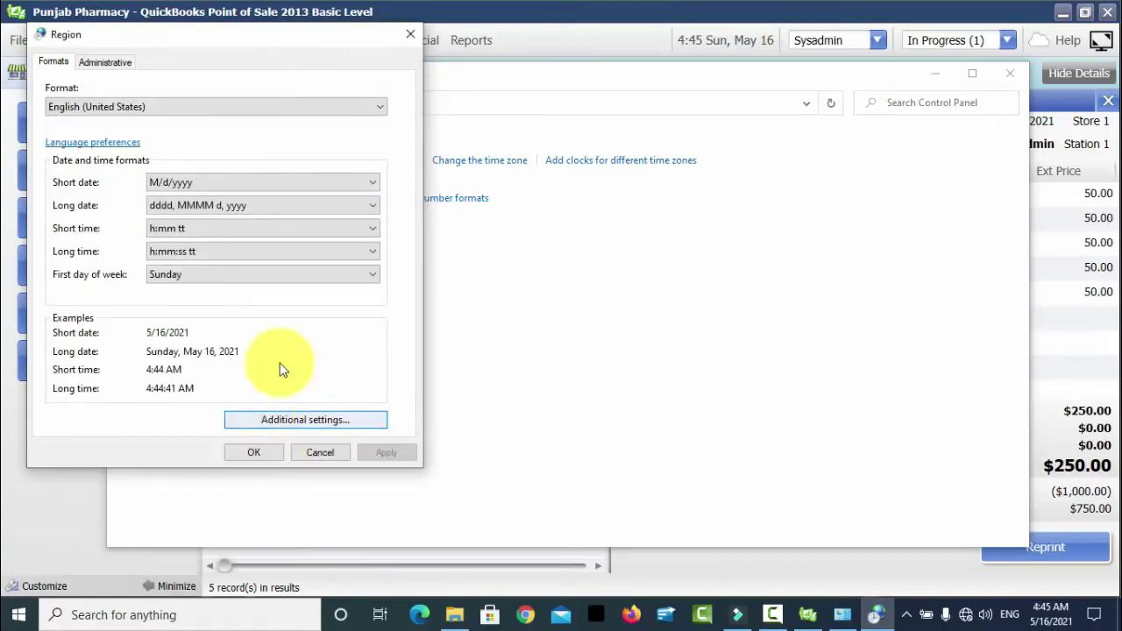
# - Set the Region format to English (Pakistan) and apply it, giving dd/MM/yyyy dates
pyautogui.click(375, 112)
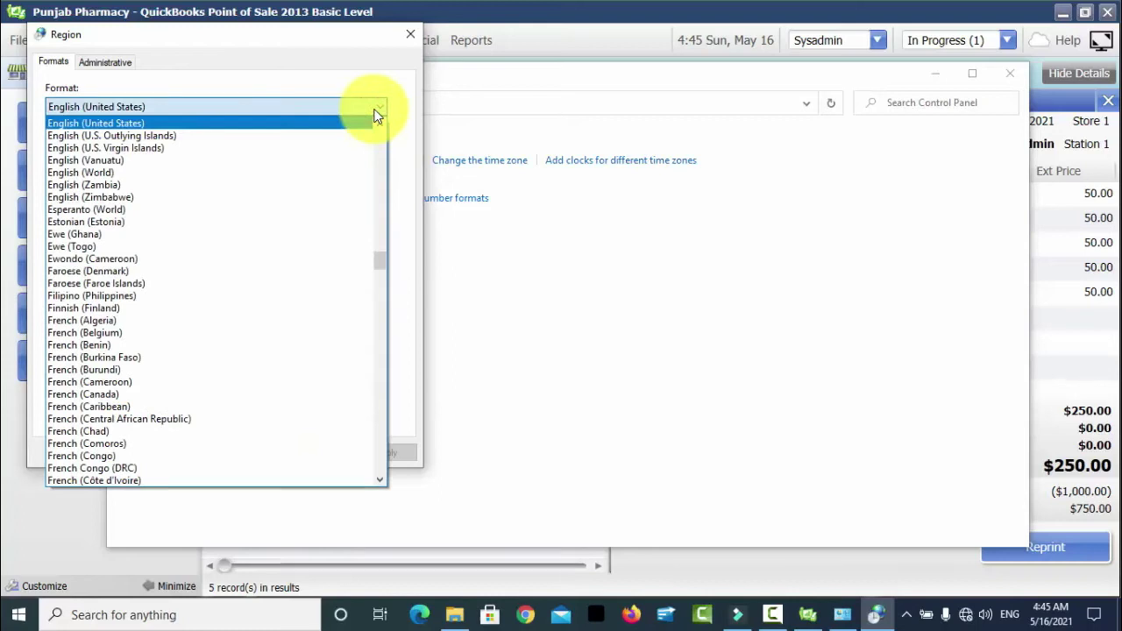
pyautogui.press('p')
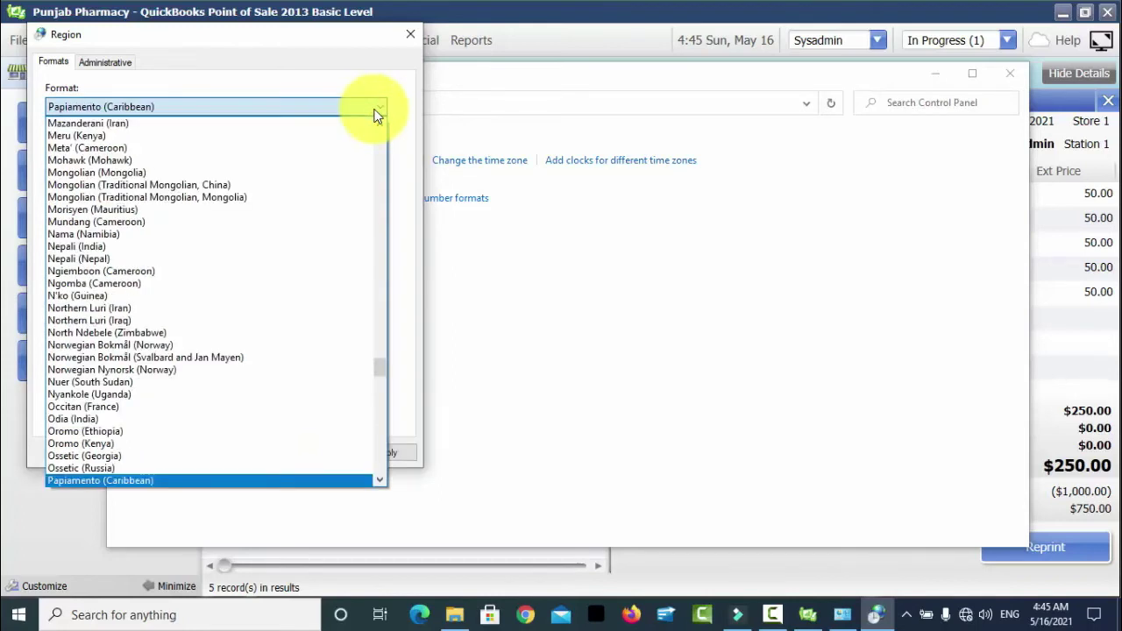
pyautogui.press('e')
pyautogui.press('Down')
pyautogui.press('Down')
pyautogui.press('Down')
pyautogui.press('Down')
pyautogui.press('Down')
pyautogui.press('Down')
pyautogui.press('Down')
pyautogui.press('Down')
pyautogui.press('Down')
pyautogui.press('Down')
pyautogui.press('Down')
pyautogui.press('Down')
pyautogui.press('Down')
pyautogui.press('Down')
pyautogui.press('Down')
pyautogui.press('Down')
pyautogui.press('Down')
pyautogui.press('Down')
pyautogui.press('Down')
pyautogui.press('Down')
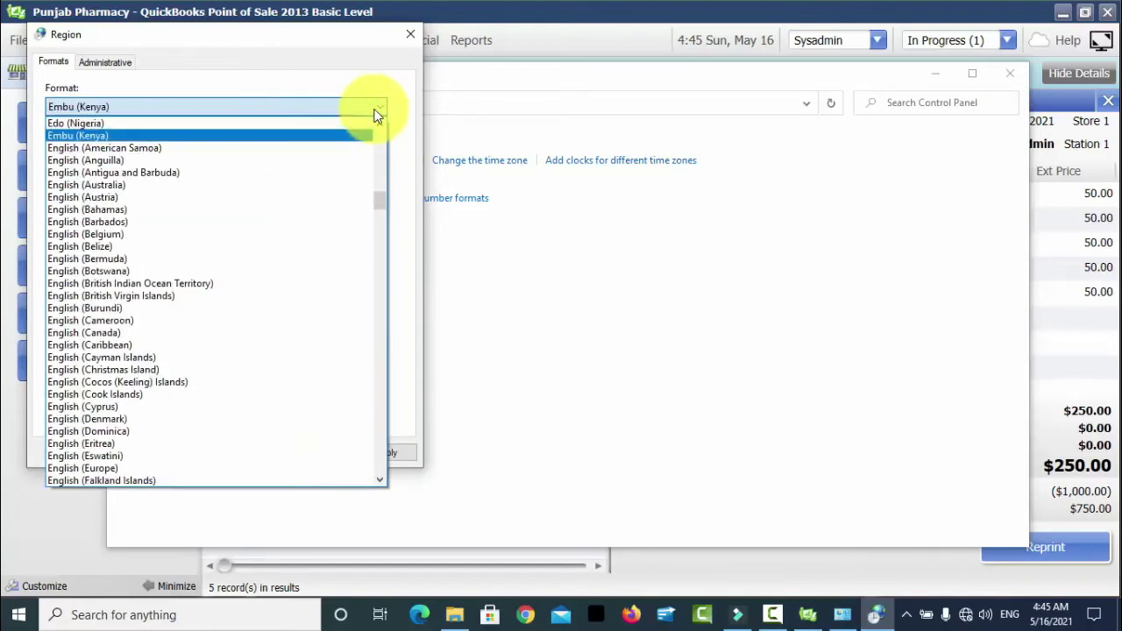
pyautogui.press('Down')
pyautogui.press('Down')
pyautogui.press('Down')
pyautogui.press('Down')
pyautogui.press('Down')
pyautogui.press('Down')
pyautogui.press('Down')
pyautogui.press('Down')
pyautogui.press('Down')
pyautogui.press('Down')
pyautogui.press('Down')
pyautogui.press('Down')
pyautogui.press('Down')
pyautogui.press('Down')
pyautogui.press('Down')
pyautogui.press('Down')
pyautogui.press('Down')
pyautogui.press('Down')
pyautogui.press('Down')
pyautogui.press('Down')
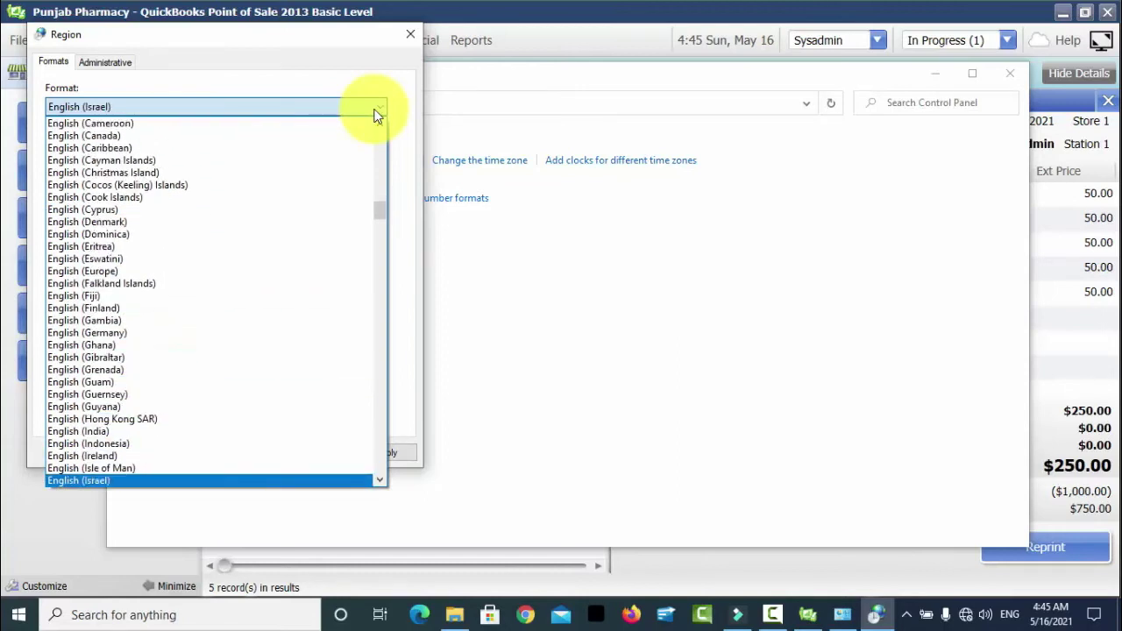
pyautogui.press('Down')
pyautogui.press('Down')
pyautogui.press('Up')
pyautogui.press('Up')
pyautogui.press('Up')
pyautogui.press('Up')
pyautogui.press('Up')
pyautogui.press('Up')
pyautogui.press('Down')
pyautogui.press('Down')
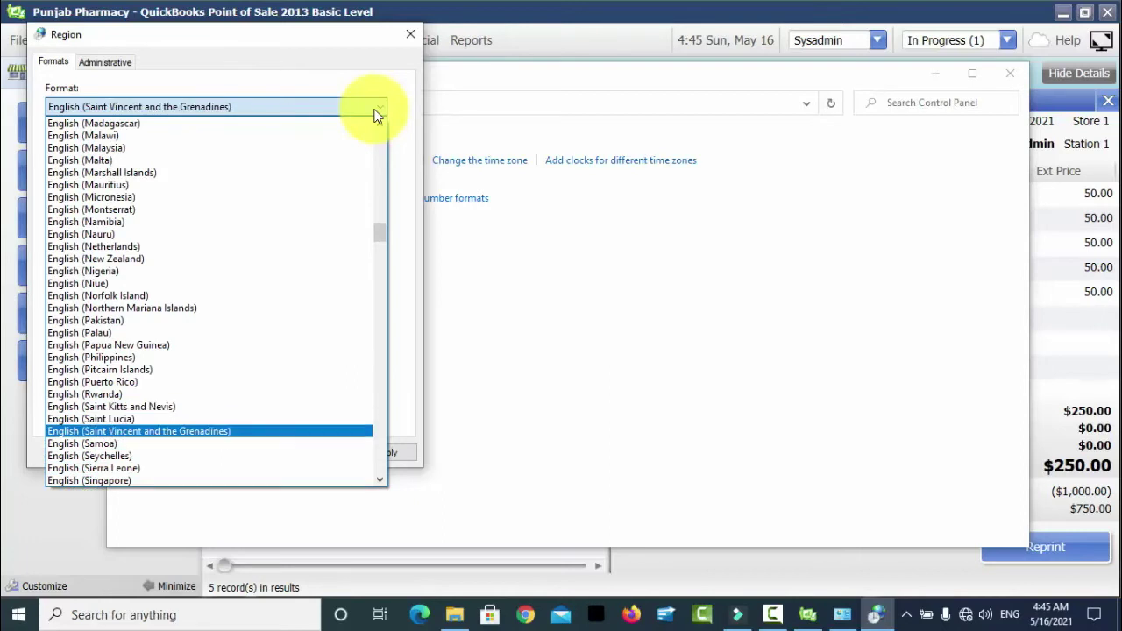
pyautogui.press('Up')
pyautogui.press('Up')
pyautogui.press('Up')
pyautogui.press('Up')
pyautogui.press('Up')
pyautogui.press('Up')
pyautogui.press('Up')
pyautogui.press('Up')
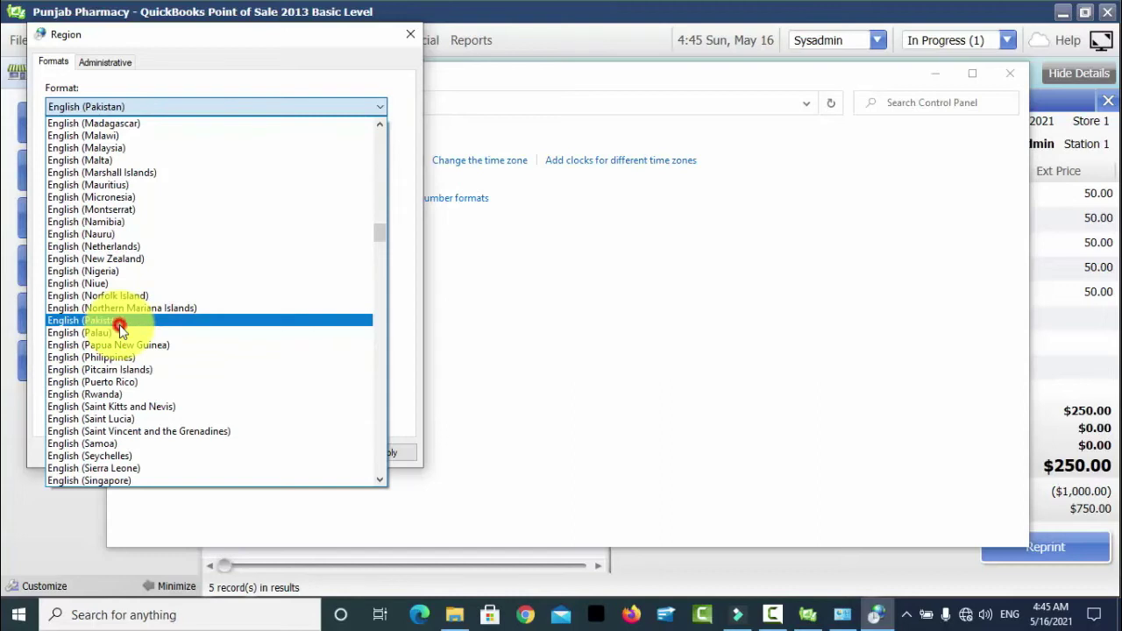
pyautogui.press('Return')
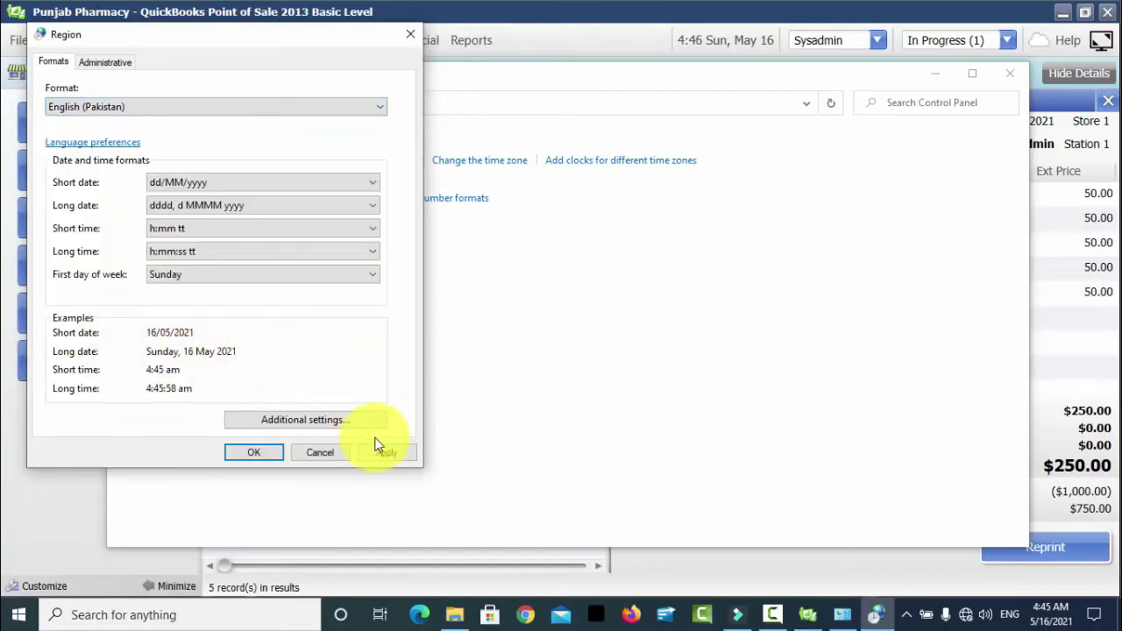
pyautogui.click(383, 453)
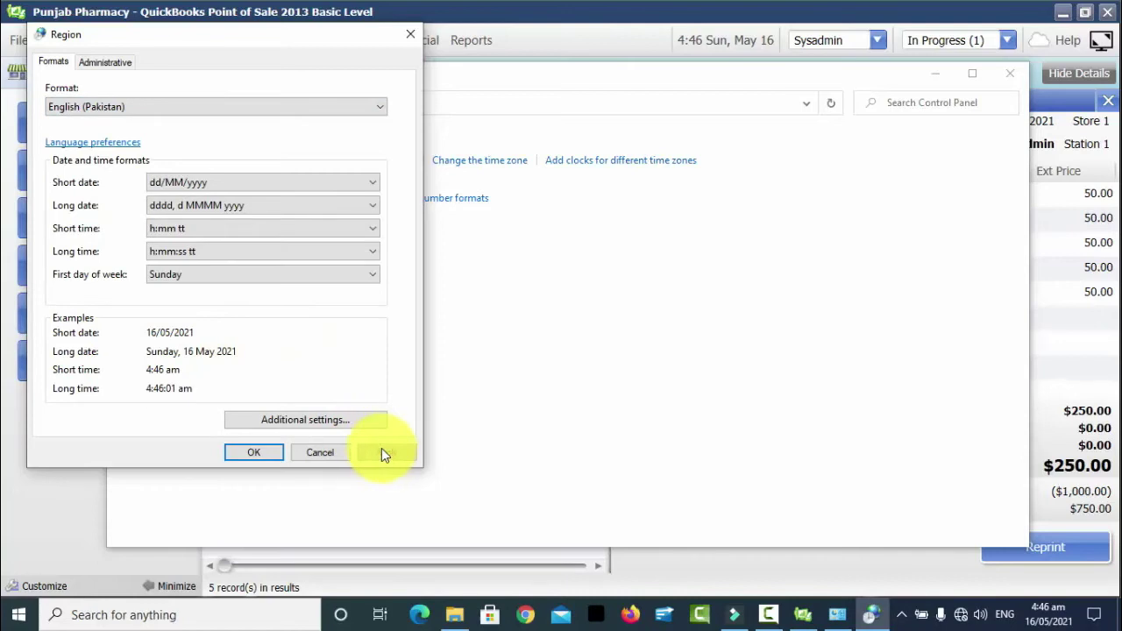
pyautogui.click(347, 424)
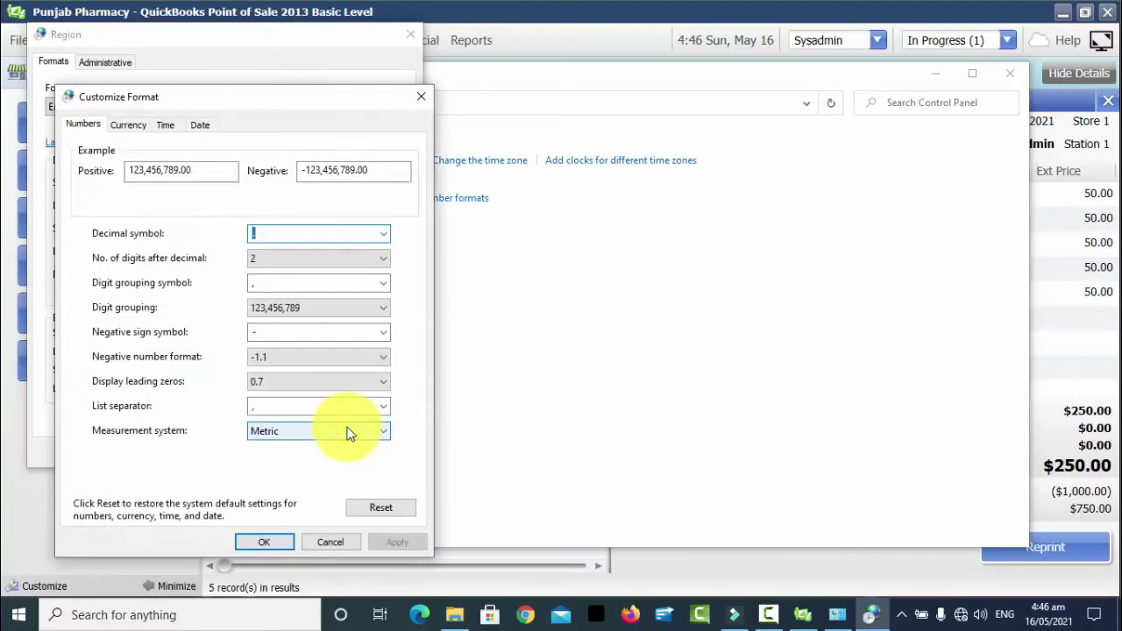
pyautogui.click(128, 127)
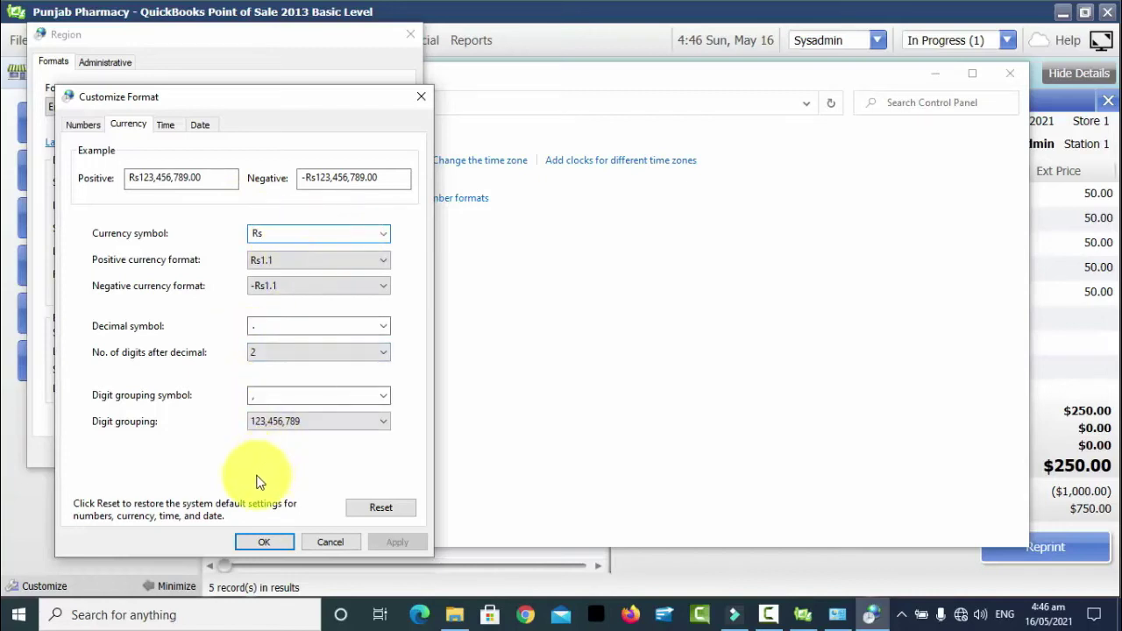
pyautogui.click(253, 542)
pyautogui.click(321, 420)
pyautogui.click(420, 97)
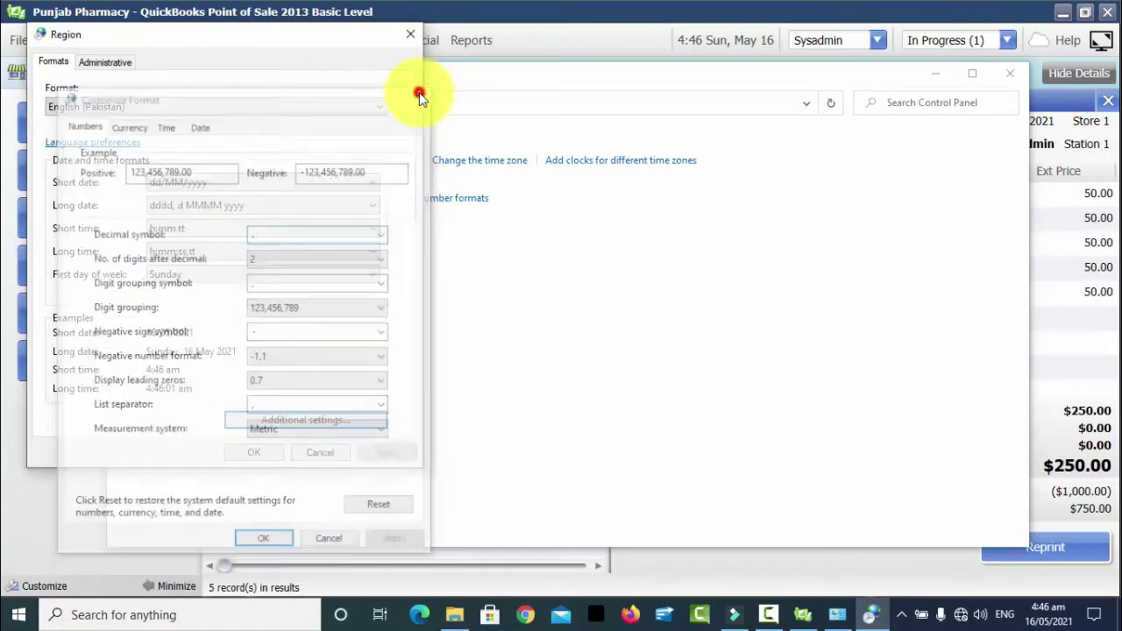
# - Select English (India) as the Region format and apply it, giving dd-MM-yyyy dates
pyautogui.click(364, 106)
pyautogui.press('i')
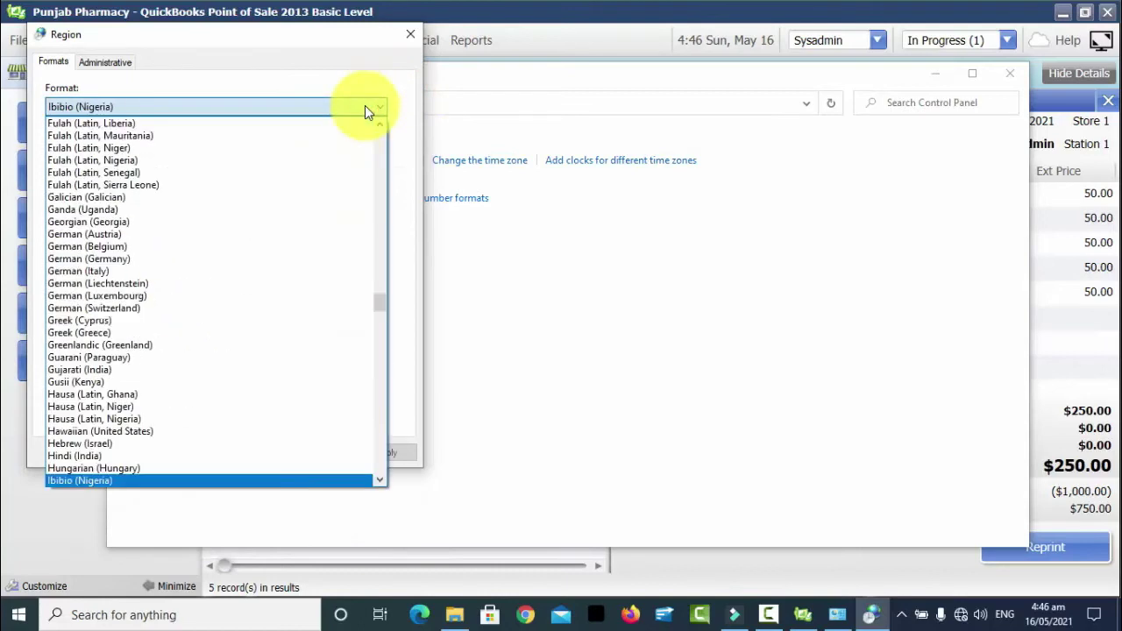
pyautogui.press('Down')
pyautogui.press('Down')
pyautogui.press('Down')
pyautogui.press('Down')
pyautogui.press('Down')
pyautogui.press('Down')
pyautogui.press('Down')
pyautogui.press('Down')
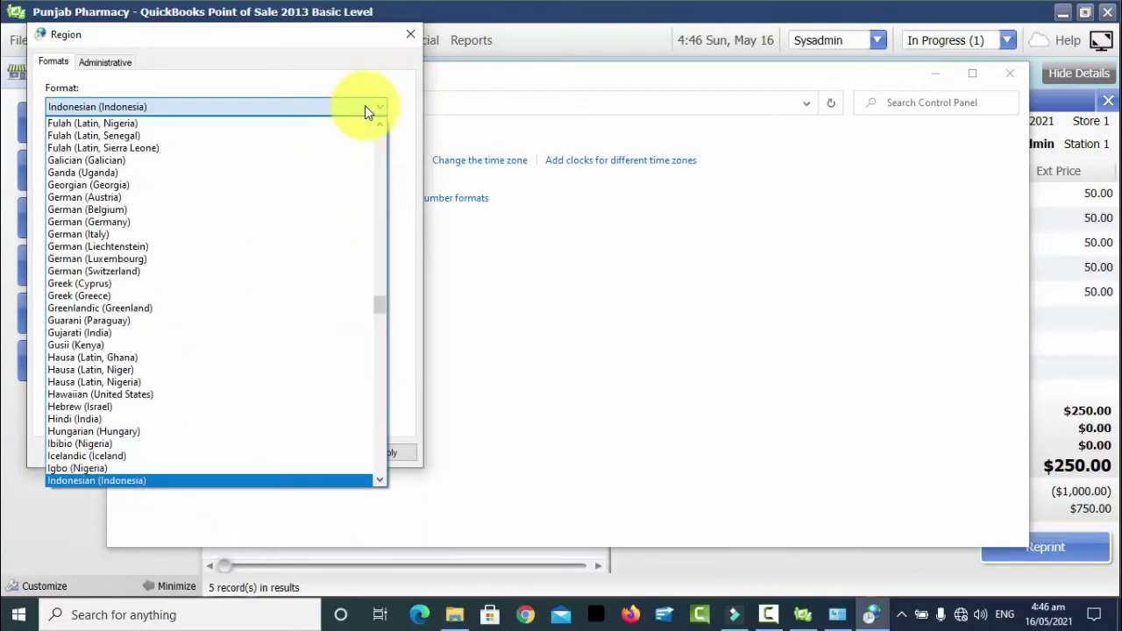
pyautogui.press('Down')
pyautogui.press('Down')
pyautogui.press('Down')
pyautogui.press('i')
pyautogui.press('n')
pyautogui.press('t')
pyautogui.press('Down')
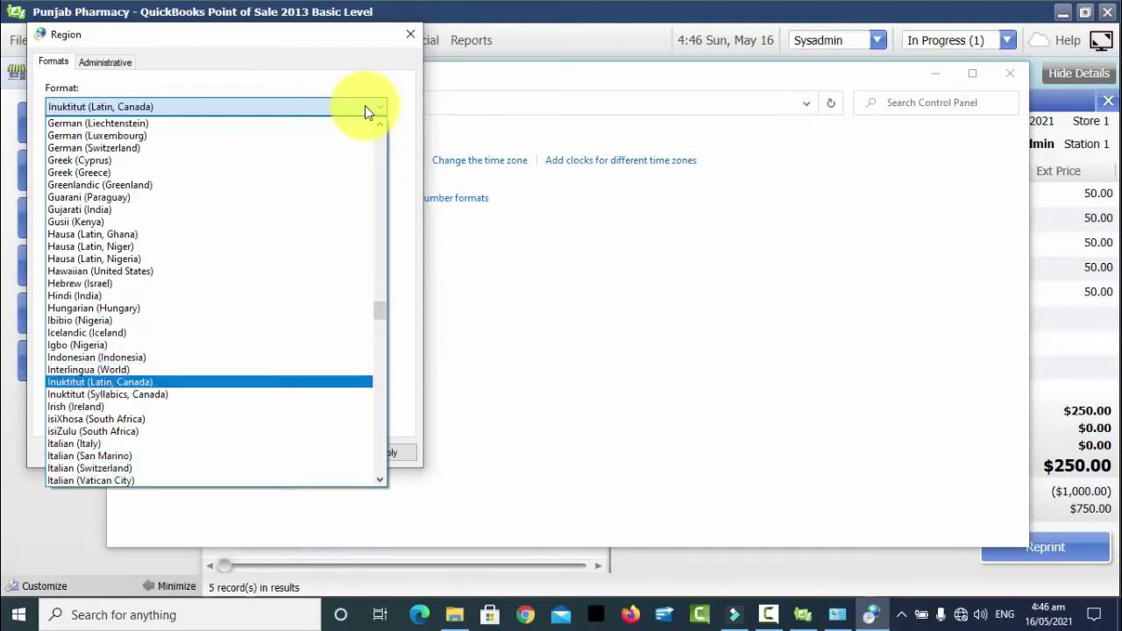
pyautogui.press('e')
pyautogui.press('Down')
pyautogui.press('Down')
pyautogui.press('Down')
pyautogui.press('Down')
pyautogui.press('Down')
pyautogui.press('Down')
pyautogui.press('Down')
pyautogui.press('Down')
pyautogui.press('Down')
pyautogui.press('Down')
pyautogui.press('Down')
pyautogui.press('Down')
pyautogui.press('Down')
pyautogui.press('Down')
pyautogui.press('Down')
pyautogui.press('Down')
pyautogui.press('Down')
pyautogui.press('Down')
pyautogui.press('Down')
pyautogui.press('Down')
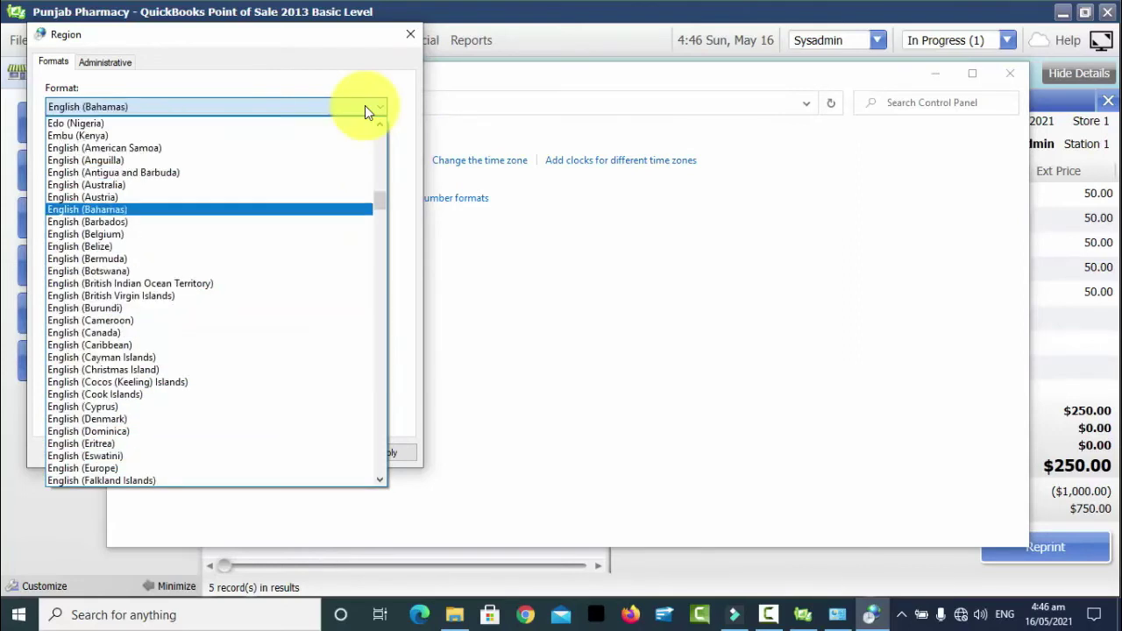
pyautogui.press('Down')
pyautogui.press('Down')
pyautogui.press('Down')
pyautogui.press('Down')
pyautogui.press('Down')
pyautogui.press('Down')
pyautogui.press('Down')
pyautogui.press('Down')
pyautogui.press('Down')
pyautogui.press('Down')
pyautogui.press('Down')
pyautogui.press('Down')
pyautogui.press('Down')
pyautogui.press('Down')
pyautogui.press('Down')
pyautogui.press('Down')
pyautogui.press('Down')
pyautogui.press('Down')
pyautogui.press('Down')
pyautogui.press('Down')
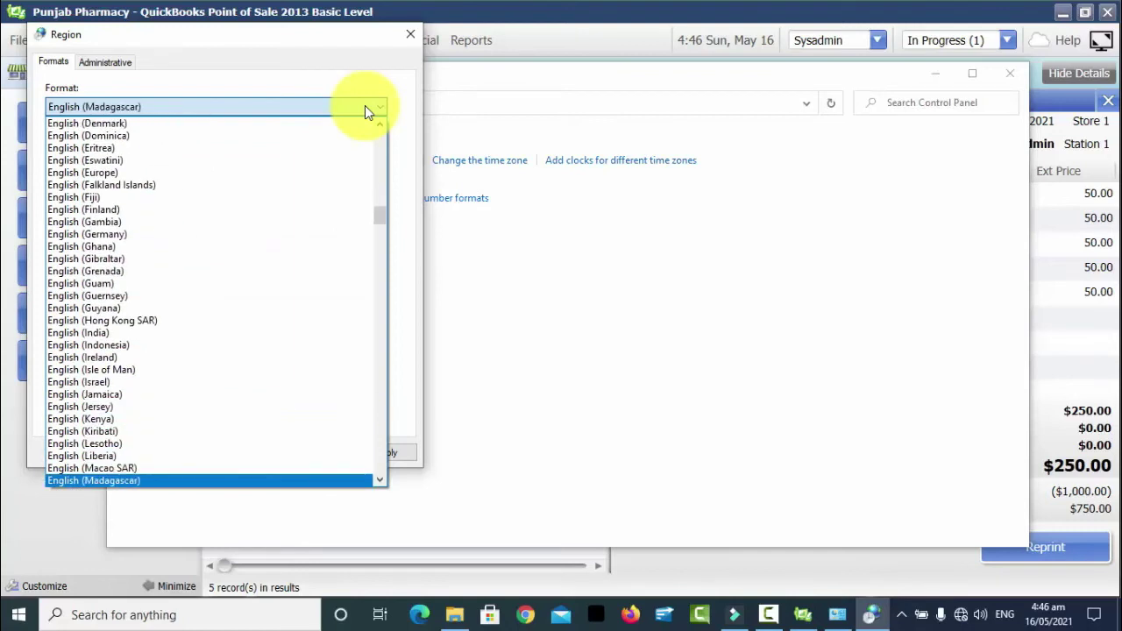
pyautogui.press('Up')
pyautogui.press('Up')
pyautogui.press('Up')
pyautogui.press('Up')
pyautogui.press('Up')
pyautogui.press('Up')
pyautogui.press('Up')
pyautogui.press('Up')
pyautogui.press('Up')
pyautogui.press('Up')
pyautogui.press('Up')
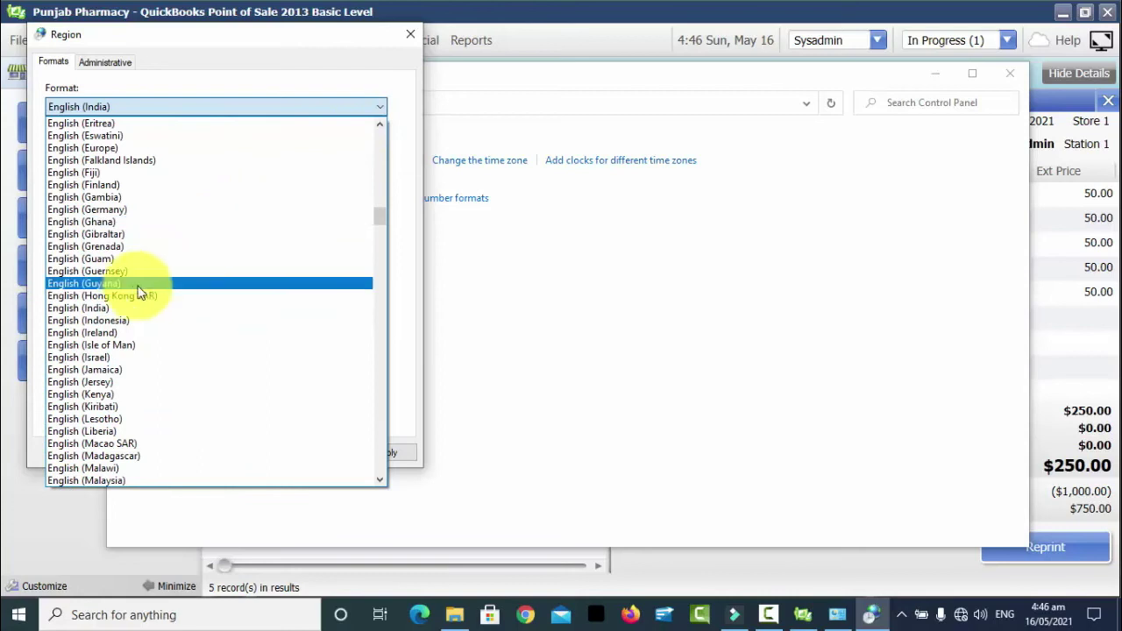
pyautogui.click(112, 310)
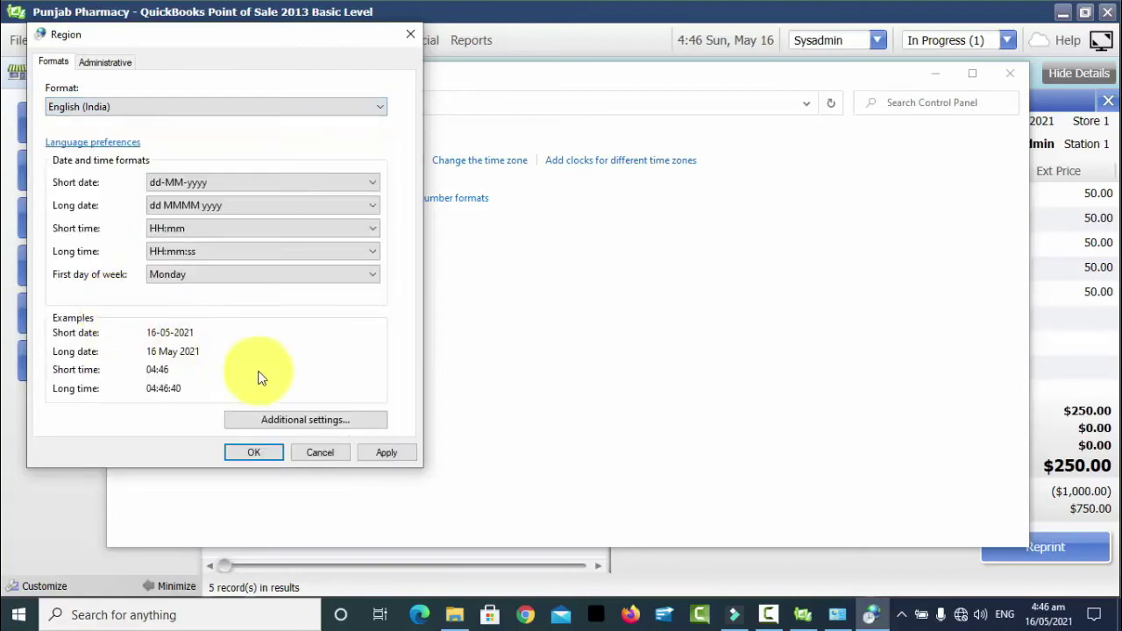
pyautogui.click(385, 451)
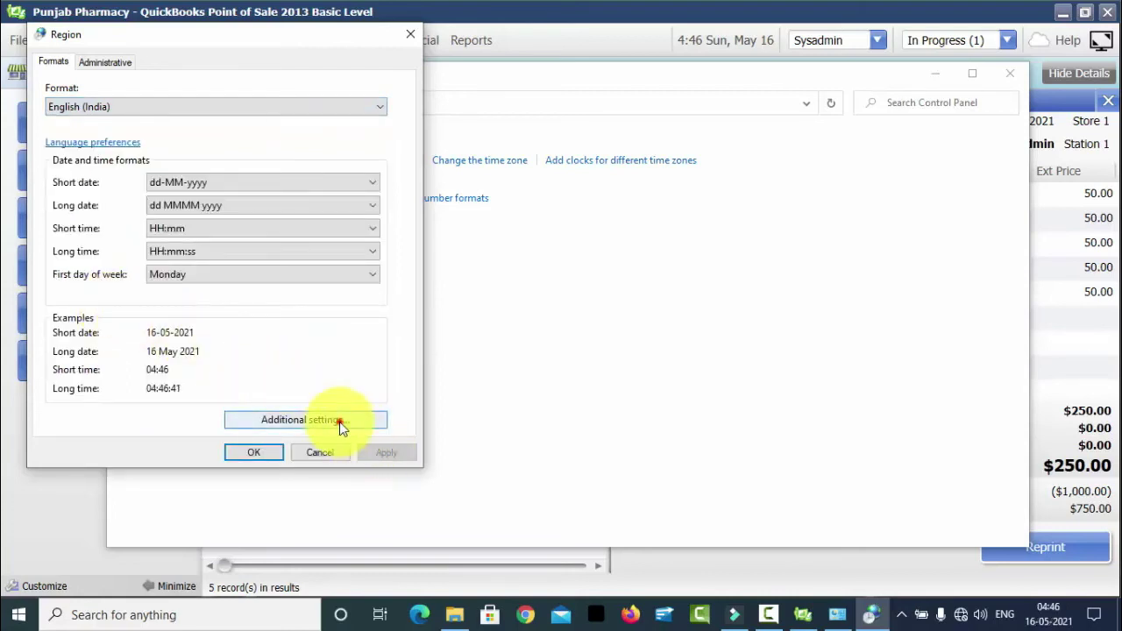
pyautogui.click(339, 421)
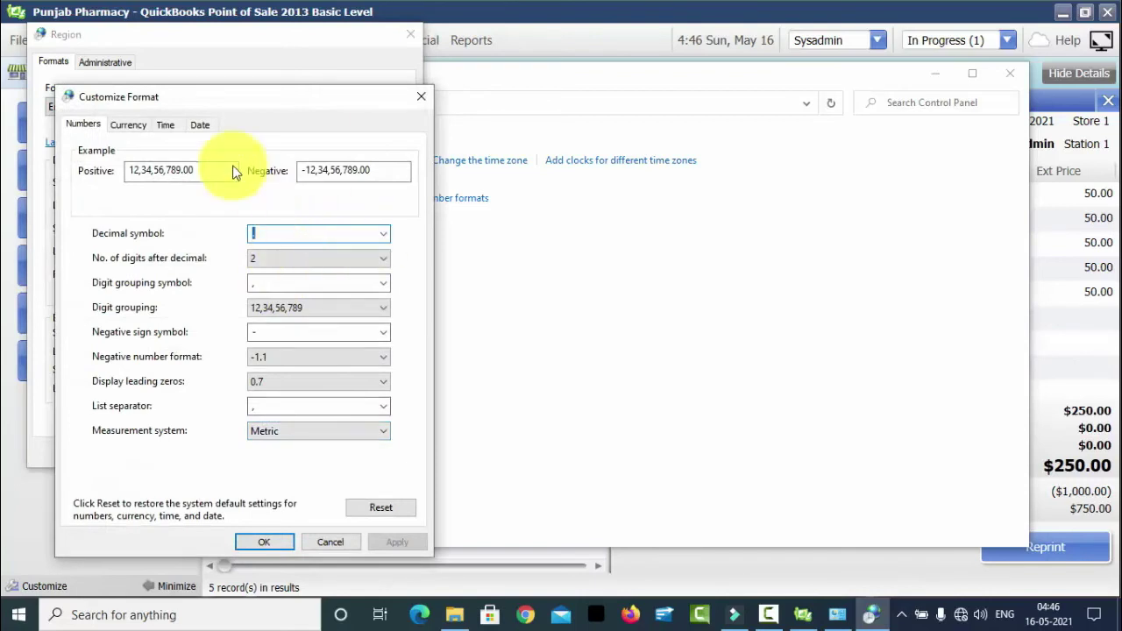
pyautogui.click(143, 128)
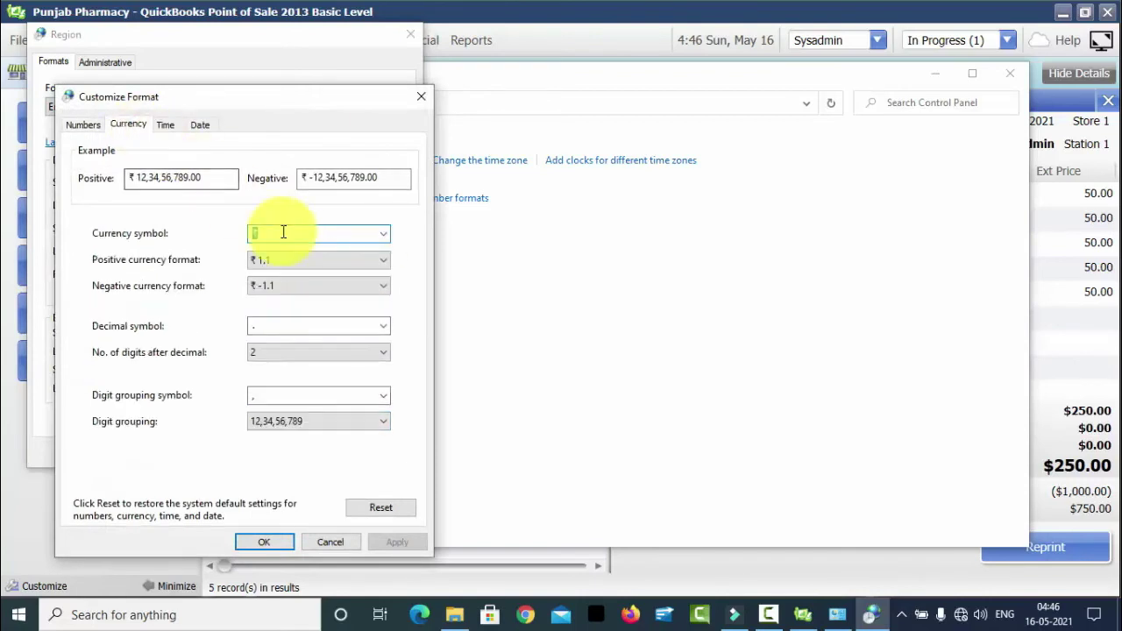
pyautogui.click(380, 236)
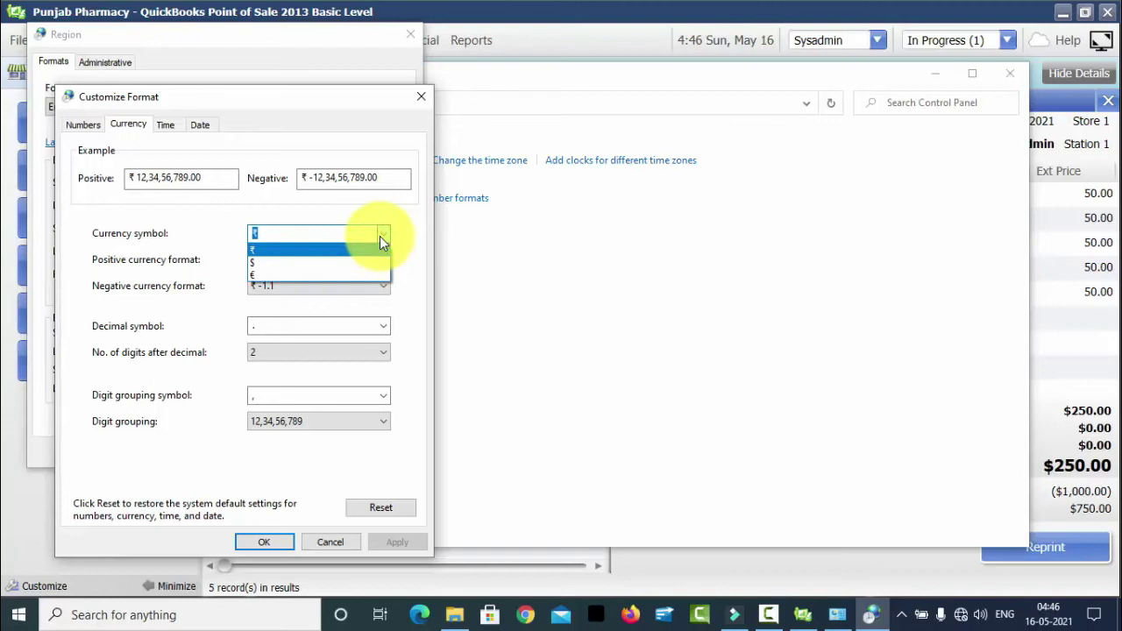
pyautogui.click(379, 235)
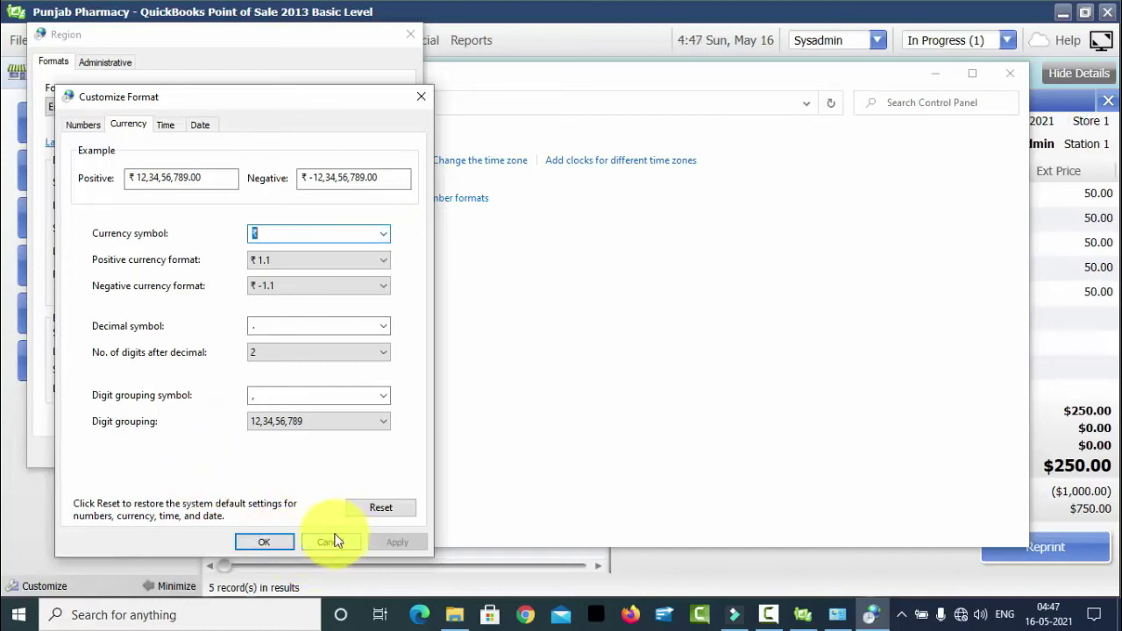
pyautogui.click(366, 511)
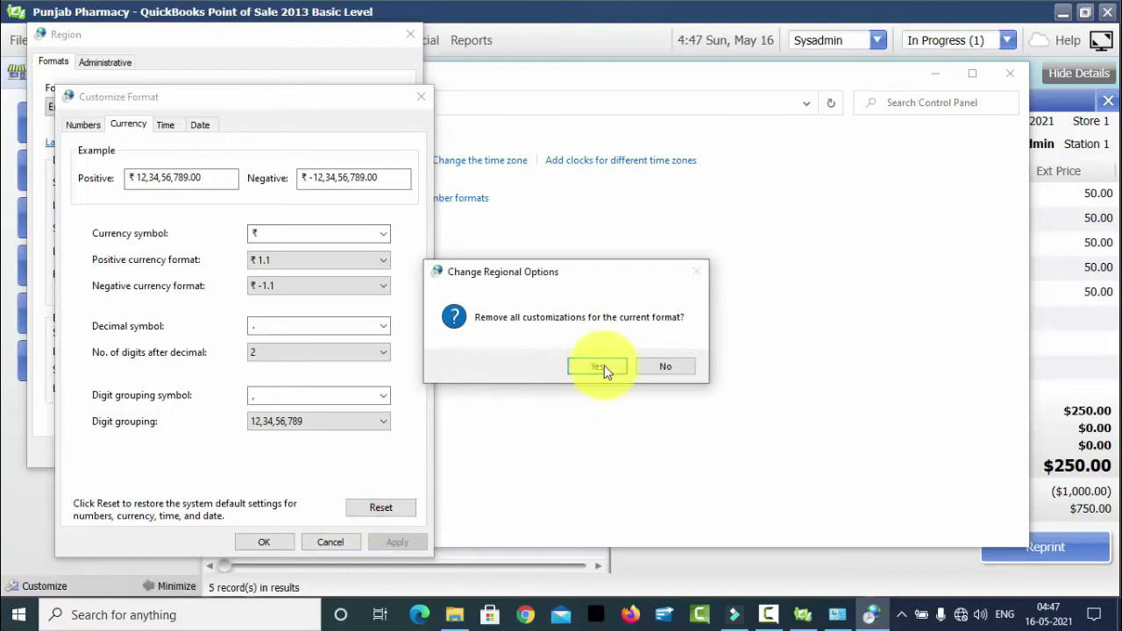
pyautogui.click(646, 369)
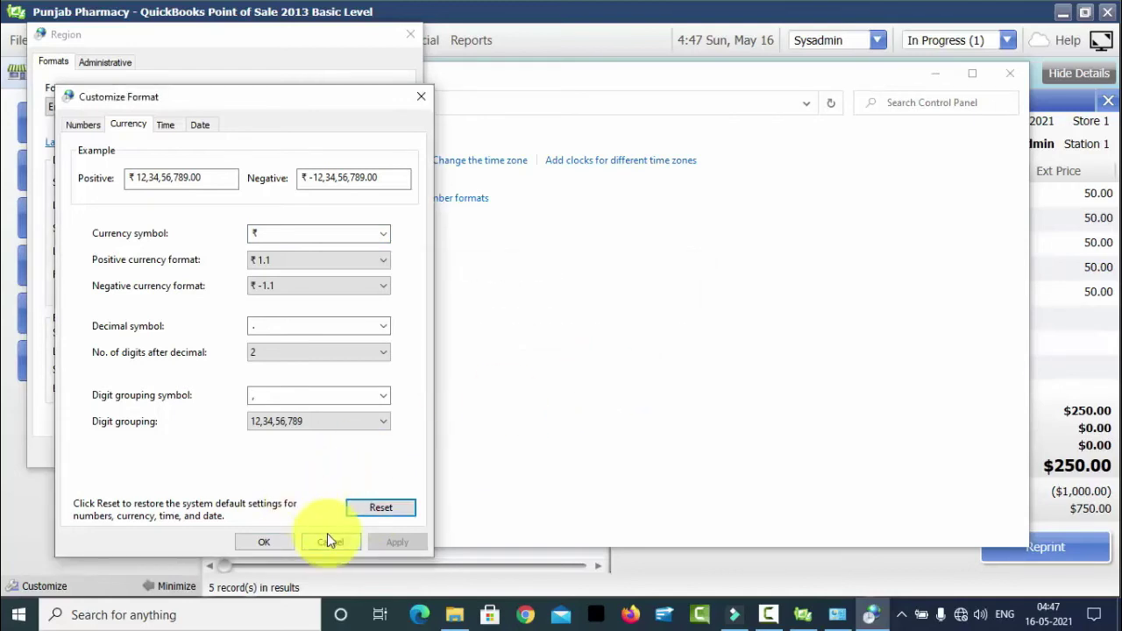
pyautogui.click(328, 540)
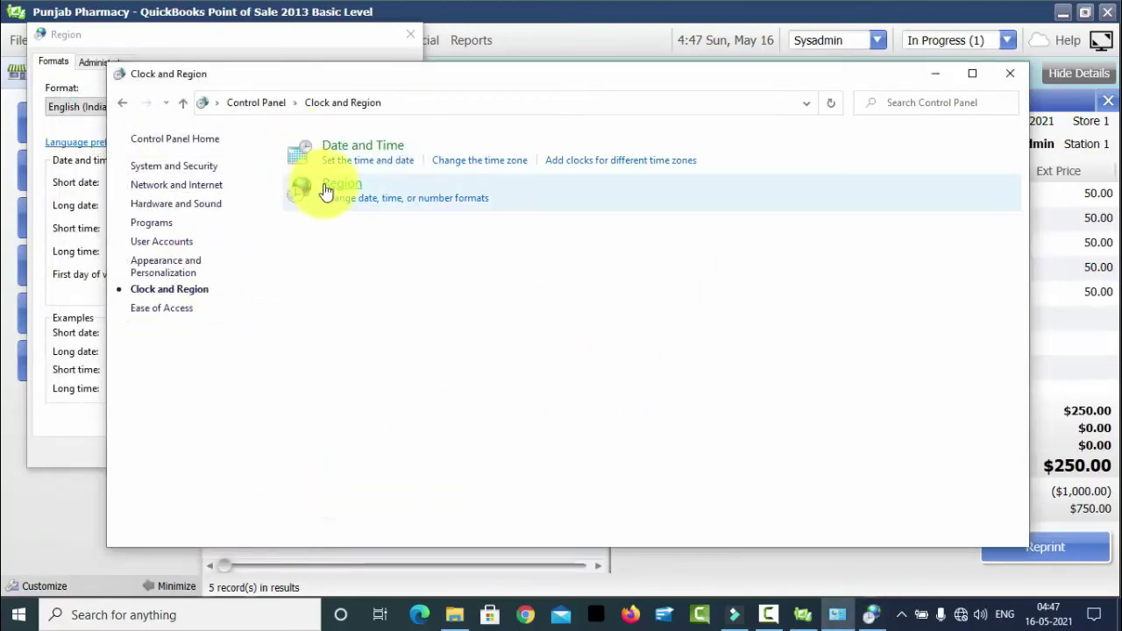
pyautogui.click(326, 191)
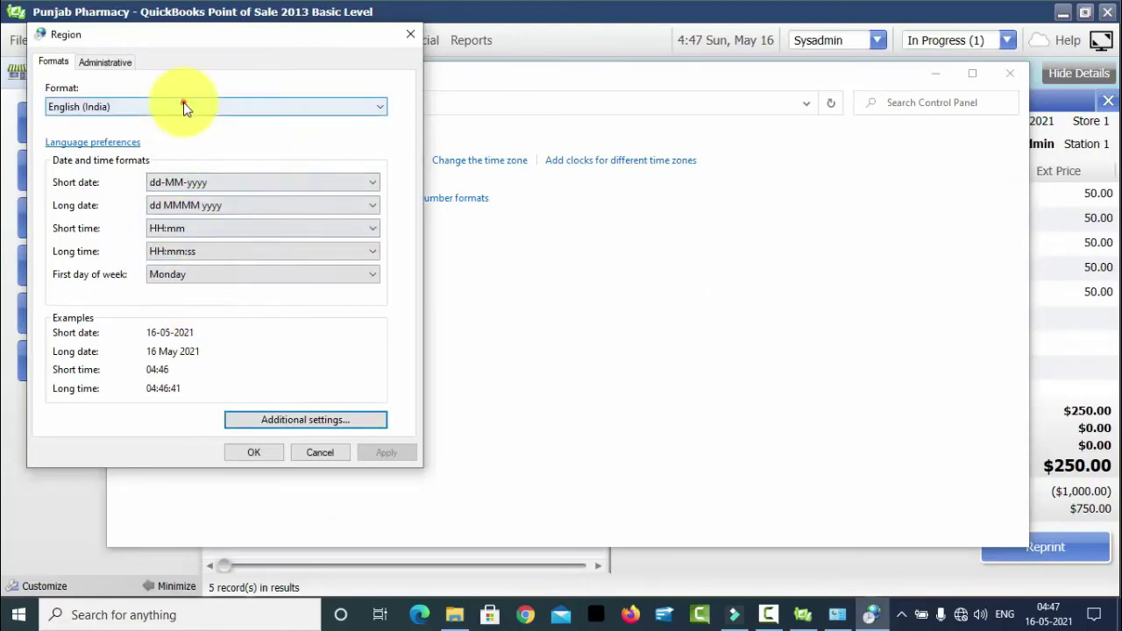
# - Select English (Pakistan) as the Region format again and apply it
pyautogui.click(183, 101)
pyautogui.press('Down')
pyautogui.press('Down')
pyautogui.press('Down')
pyautogui.press('Down')
pyautogui.press('Down')
pyautogui.press('Down')
pyautogui.press('Down')
pyautogui.press('Down')
pyautogui.press('Down')
pyautogui.press('Down')
pyautogui.press('Down')
pyautogui.press('Down')
pyautogui.press('Down')
pyautogui.press('Down')
pyautogui.press('Down')
pyautogui.press('Down')
pyautogui.press('Down')
pyautogui.press('Down')
pyautogui.press('Down')
pyautogui.press('Down')
pyautogui.press('Up')
pyautogui.press('Up')
pyautogui.press('Up')
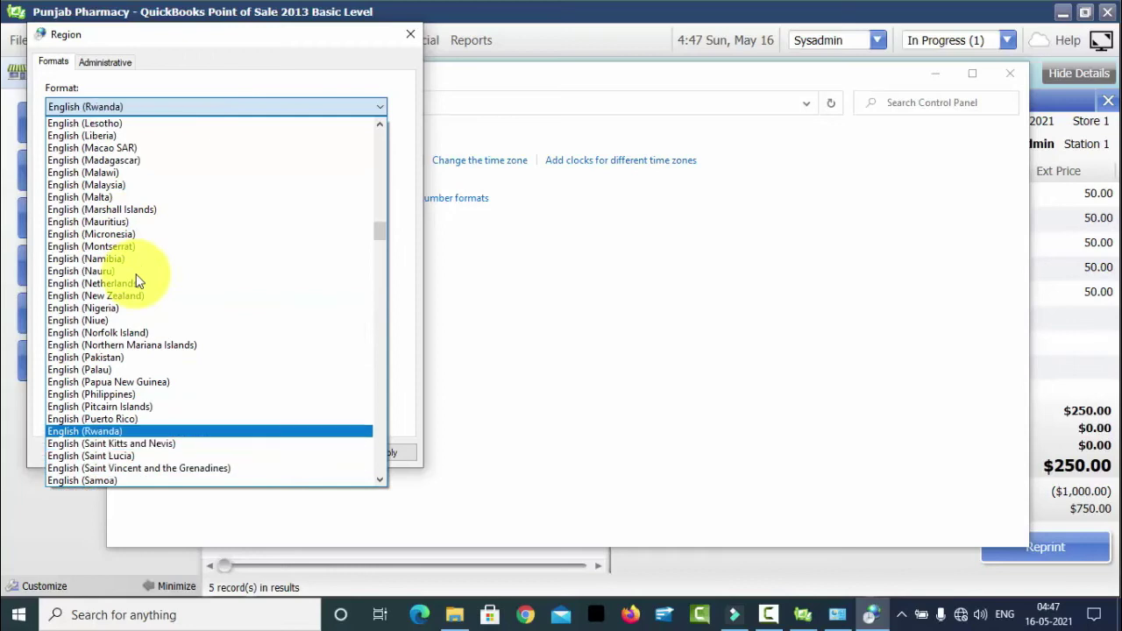
pyautogui.click(88, 357)
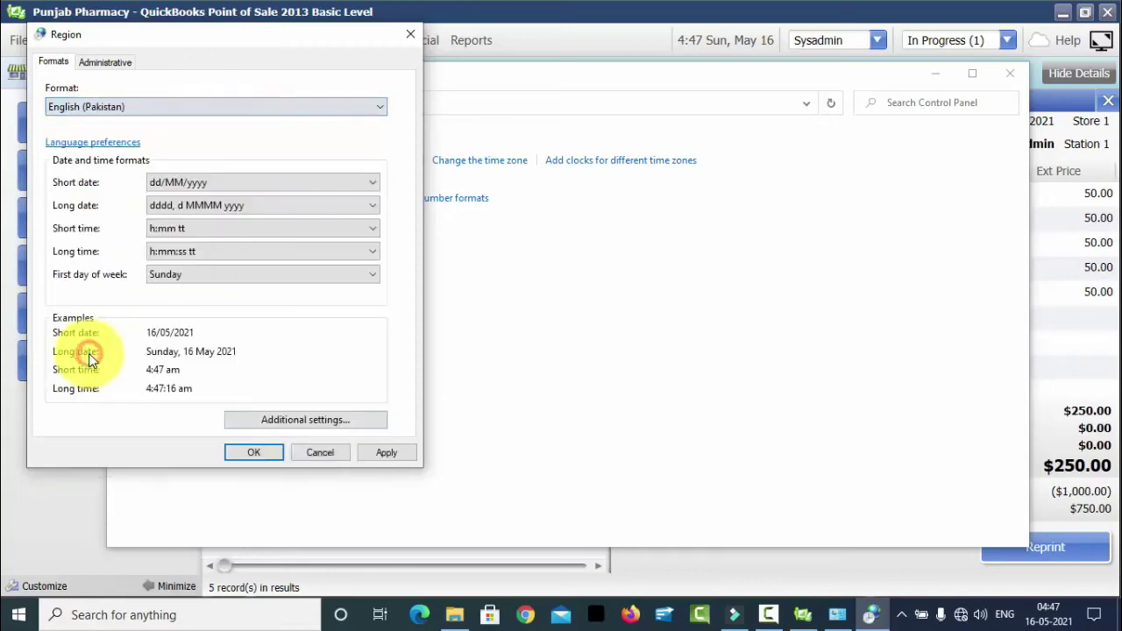
pyautogui.click(367, 452)
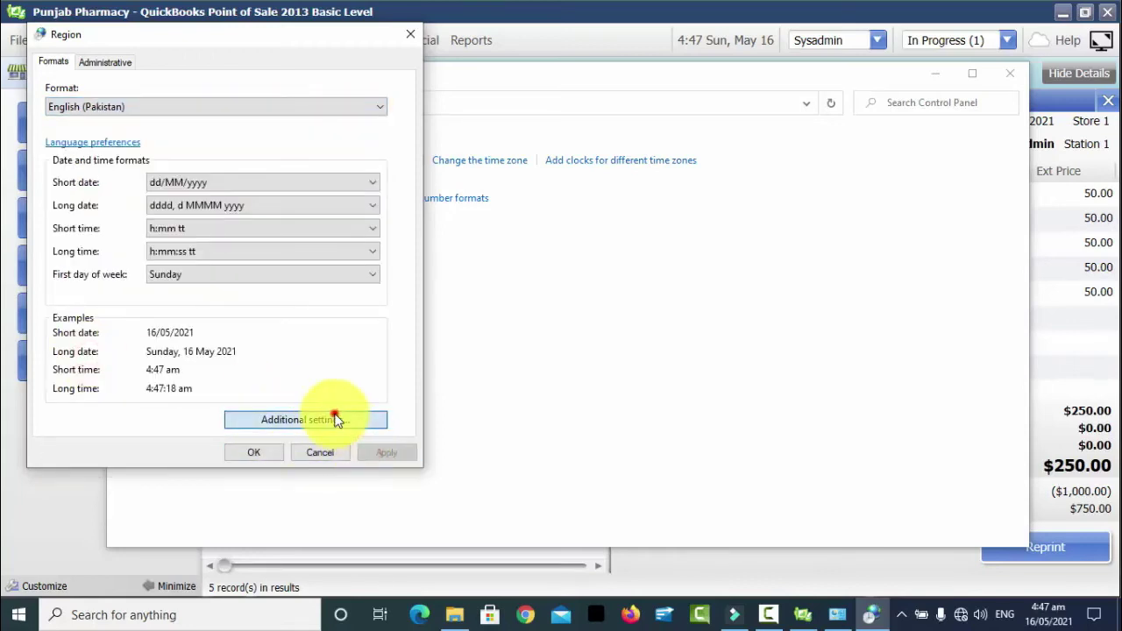
# - Confirm the Rs currency symbol in Additional settings and save the Region settings with OK
pyautogui.click(335, 418)
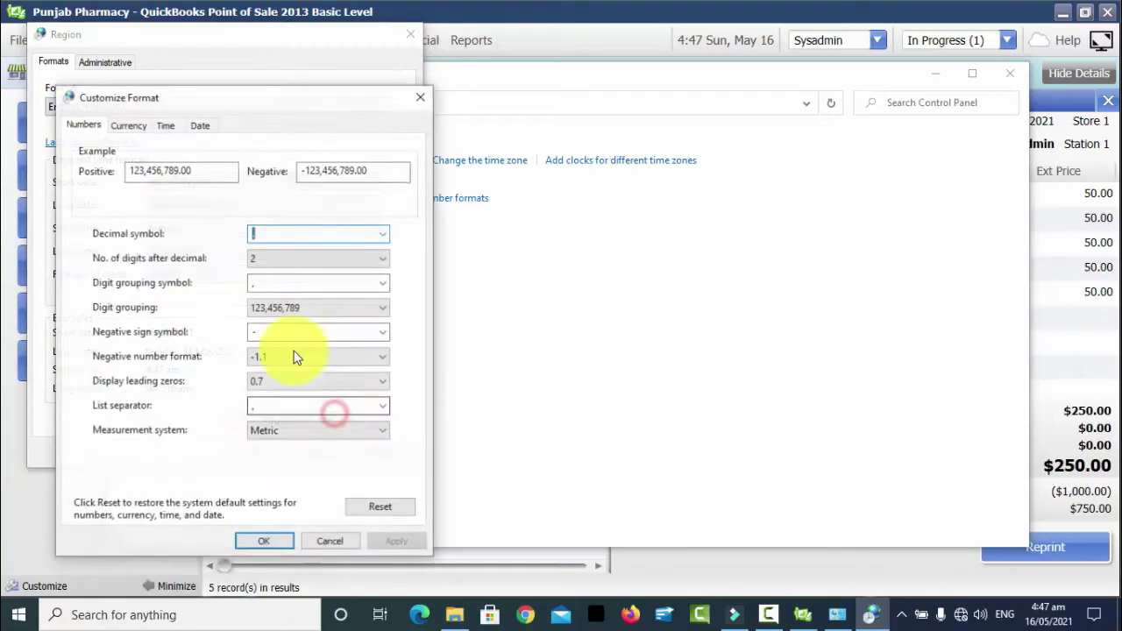
pyautogui.click(128, 125)
pyautogui.click(252, 544)
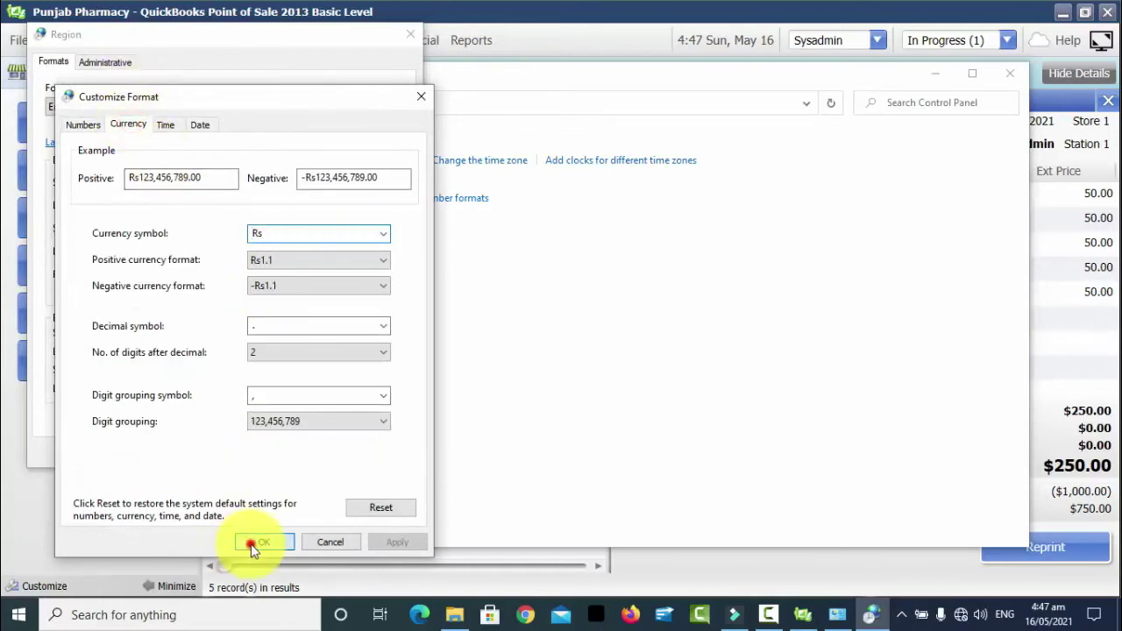
pyautogui.click(254, 452)
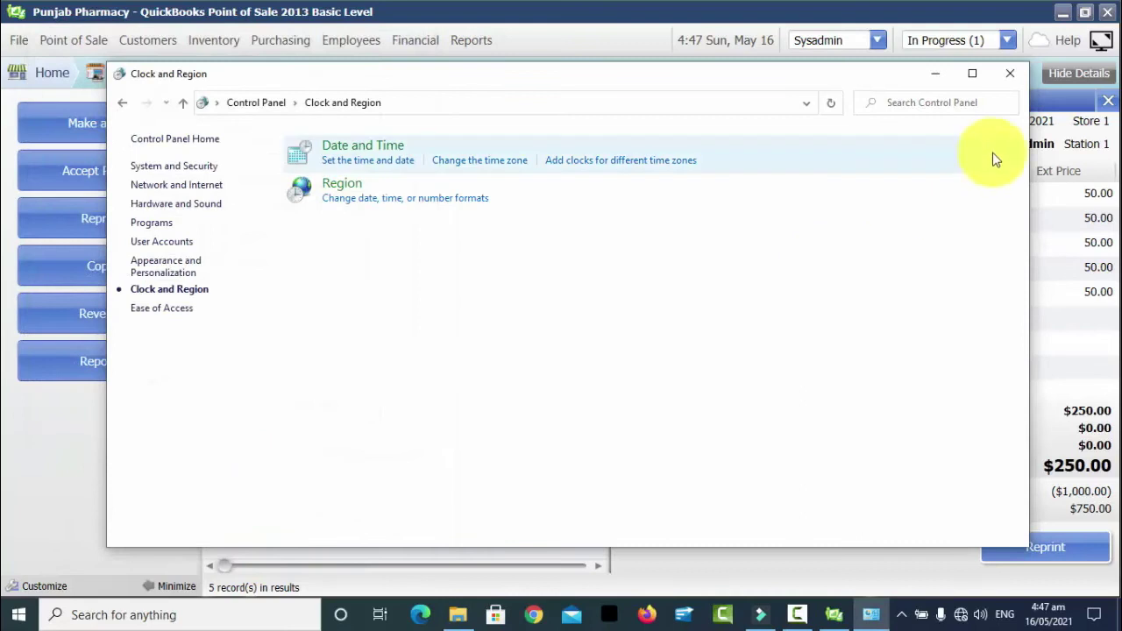
# - Close the Region settings and reopen Sales History in QuickBooks Point of Sale
pyautogui.click(1009, 75)
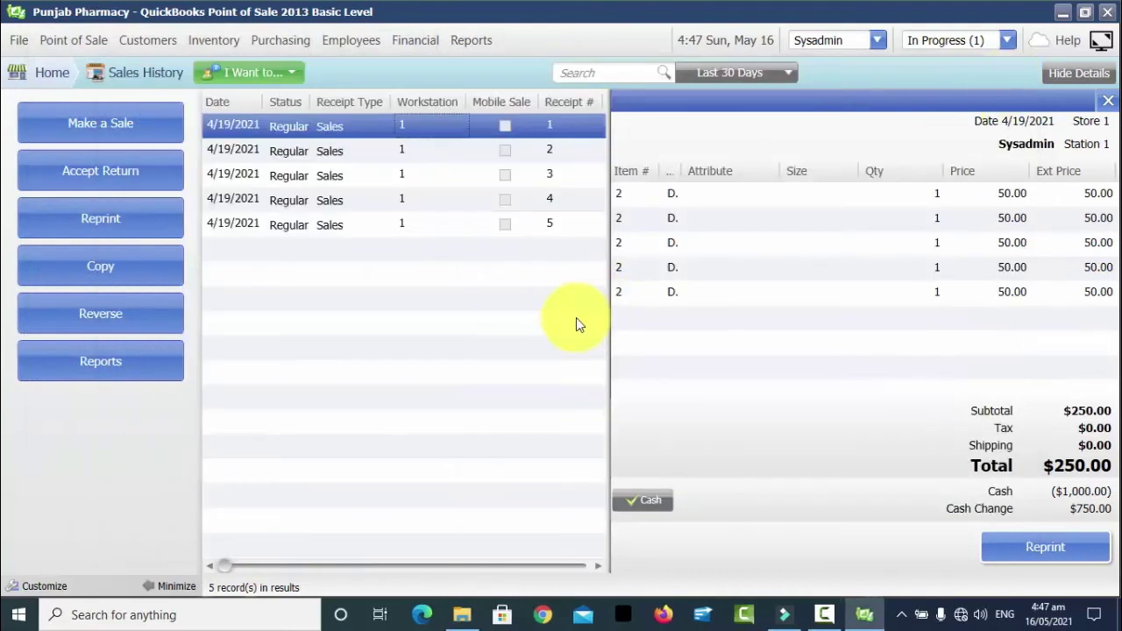
pyautogui.click(498, 335)
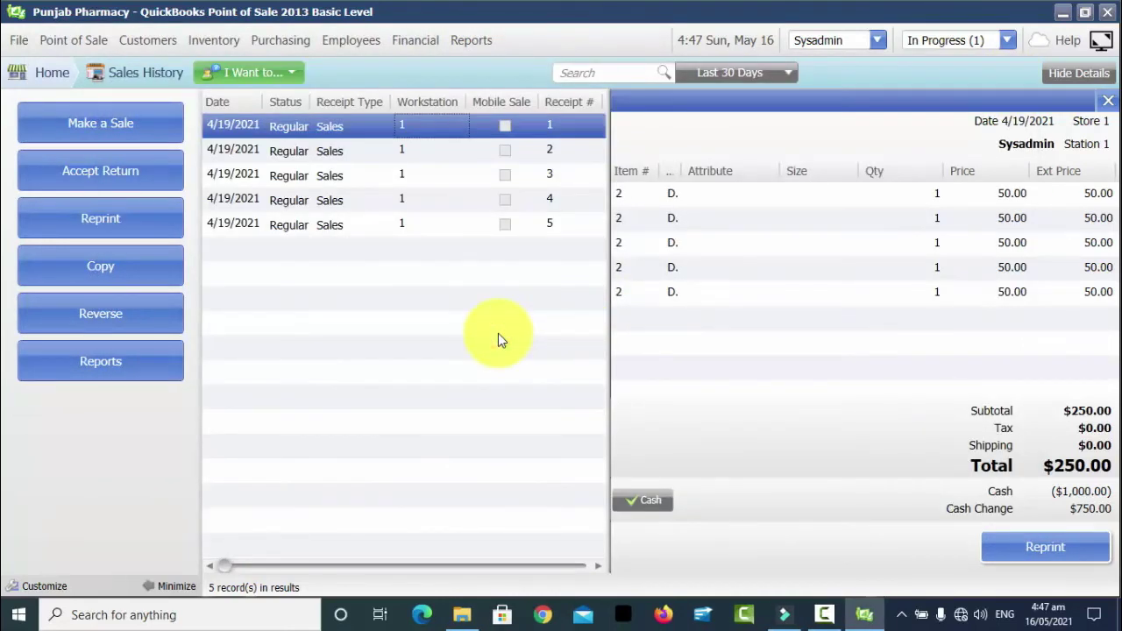
pyautogui.click(48, 75)
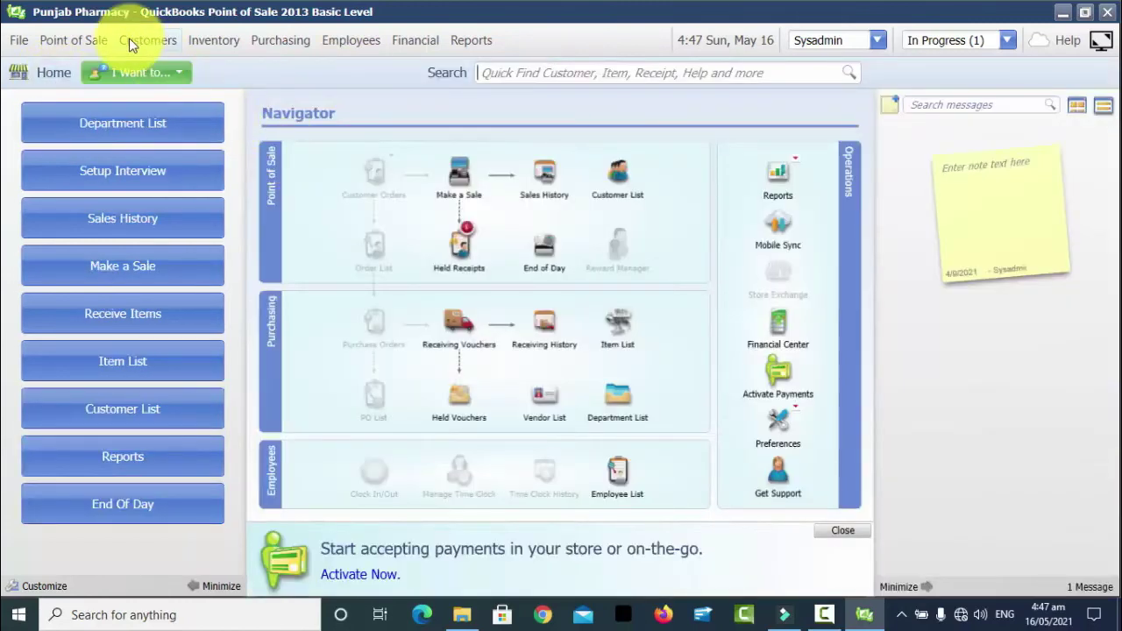
pyautogui.click(82, 44)
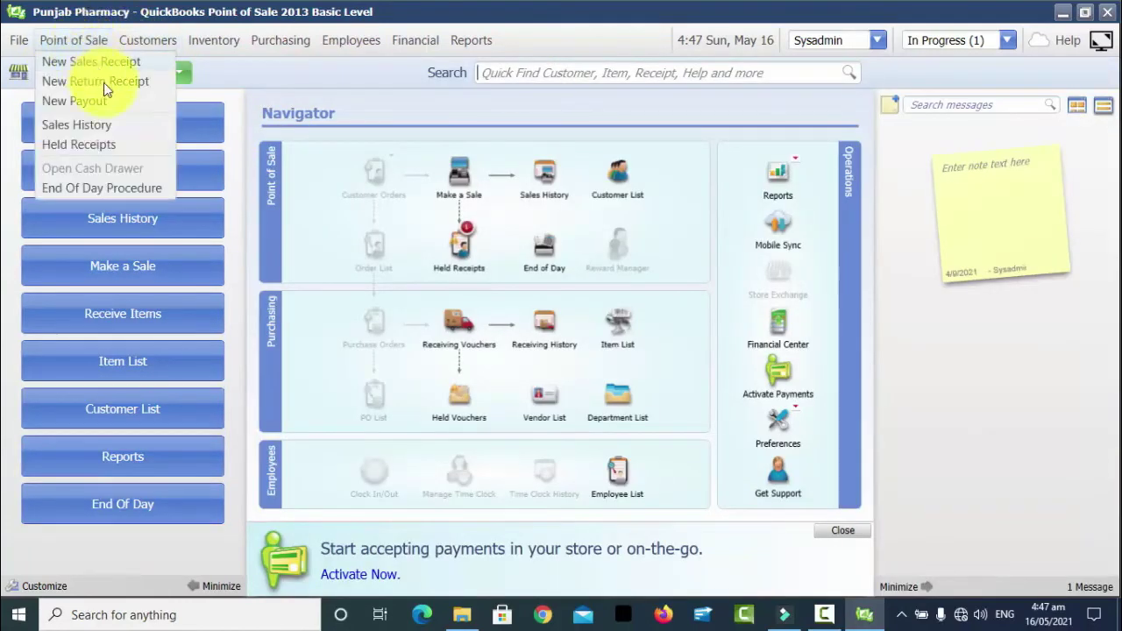
pyautogui.click(110, 126)
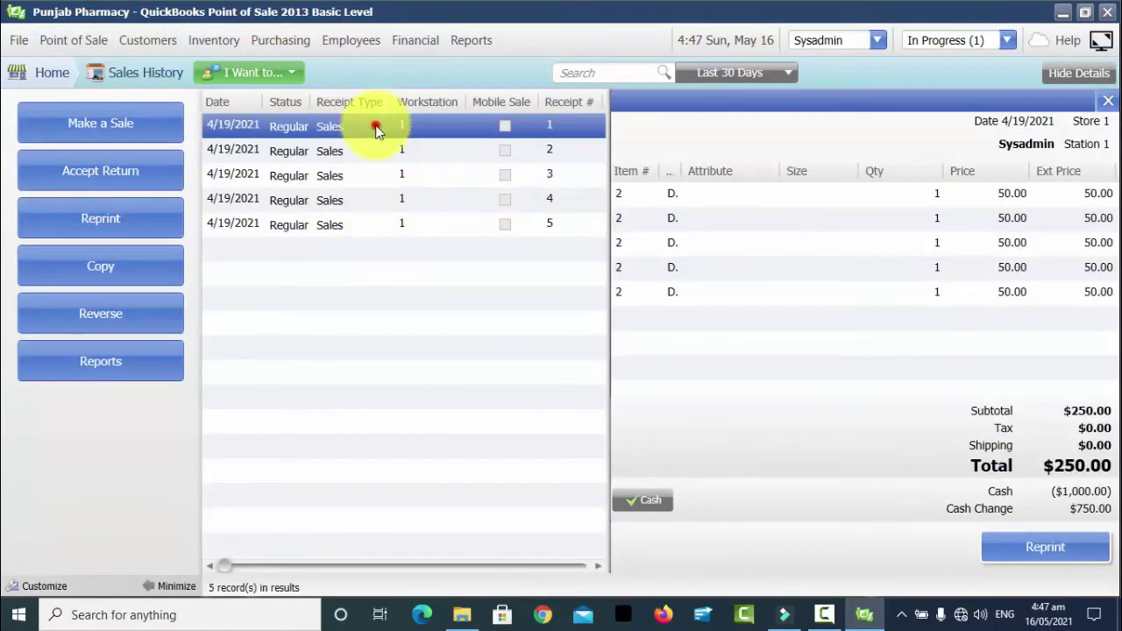
# - Exit QuickBooks Point of Sale, confirming Yes, then relaunch it
pyautogui.click(1107, 13)
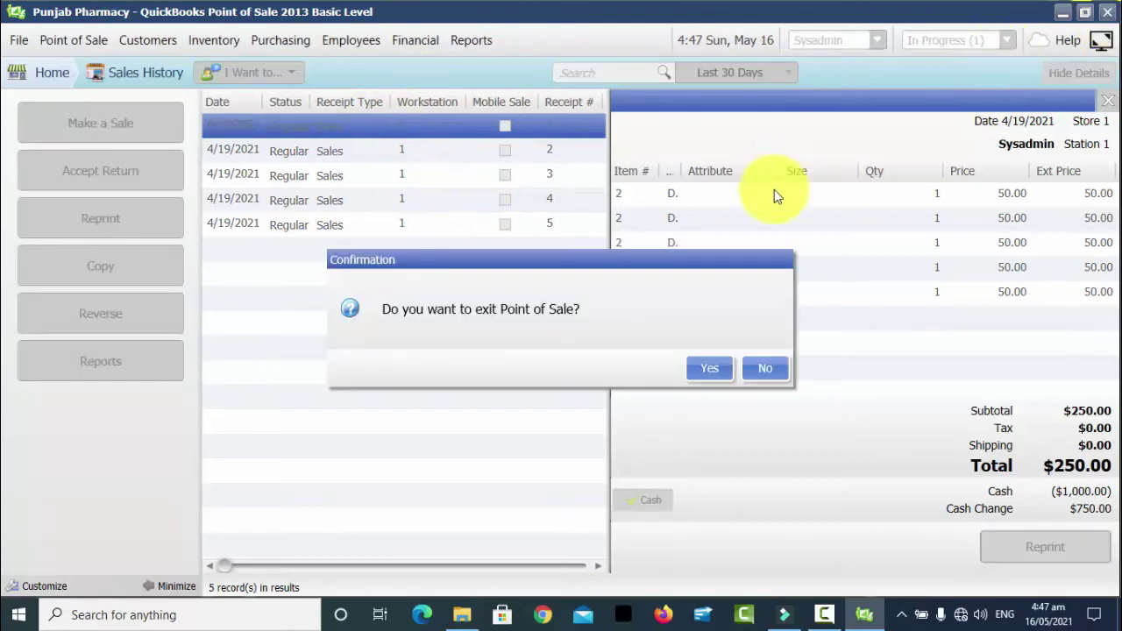
pyautogui.click(707, 375)
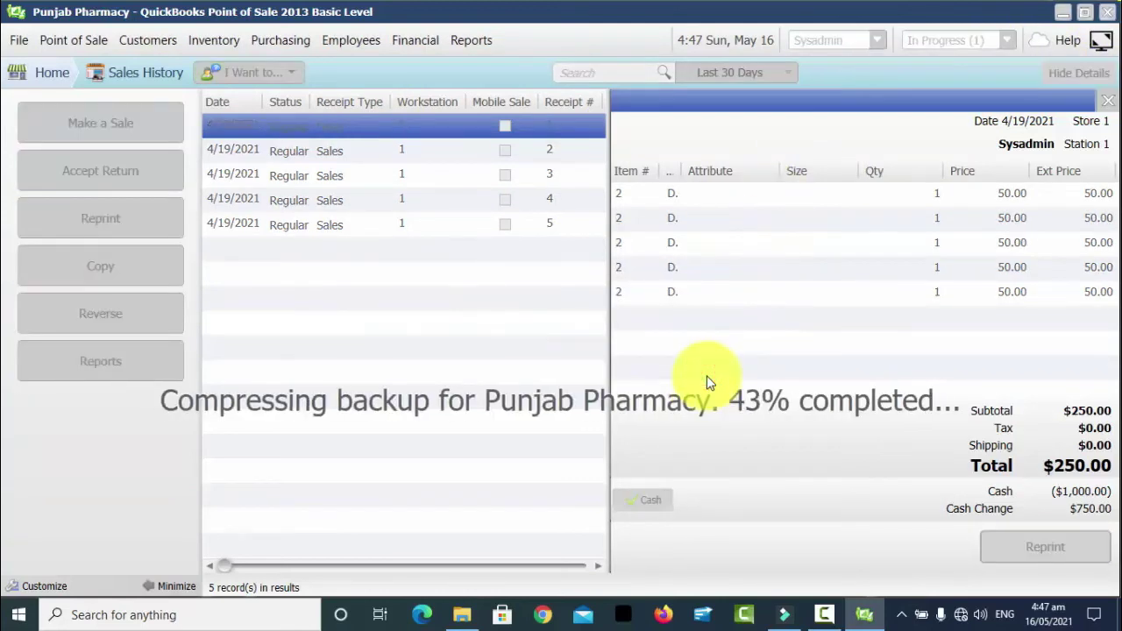
pyautogui.click(80, 197)
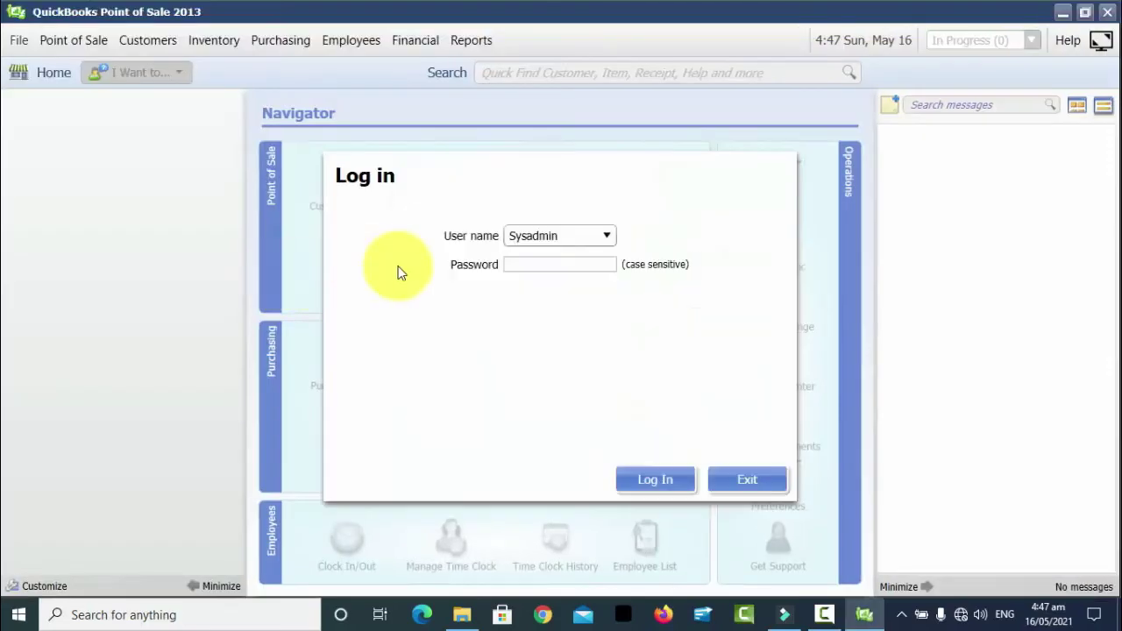
# - Log in with the account password and start a new empty sales receipt
pyautogui.write('123')
pyautogui.press('Return')
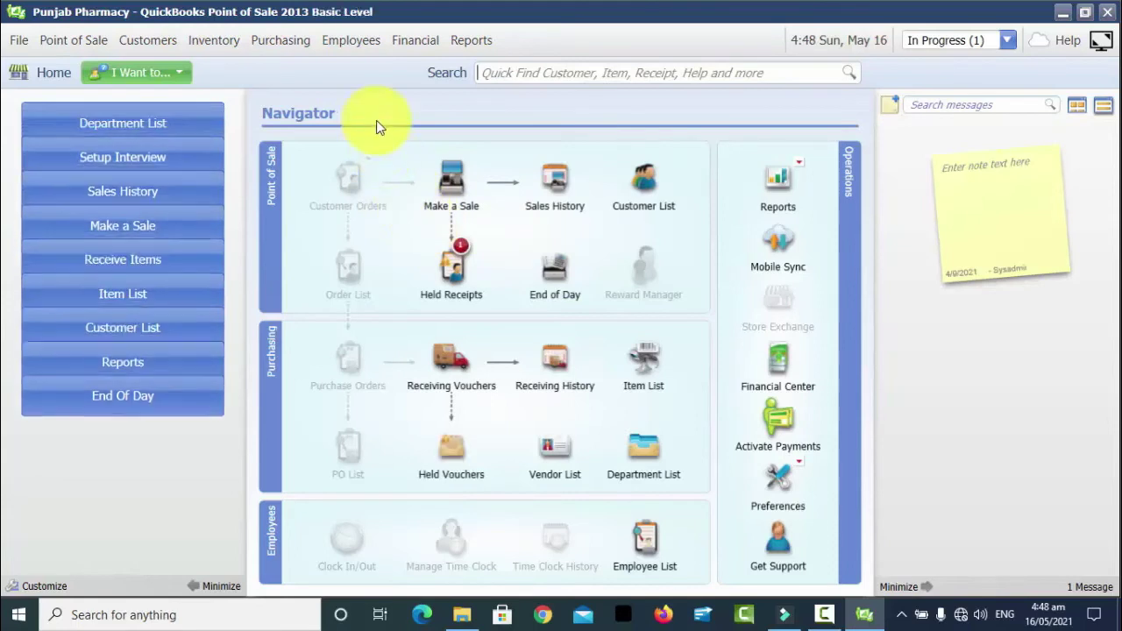
pyautogui.click(167, 270)
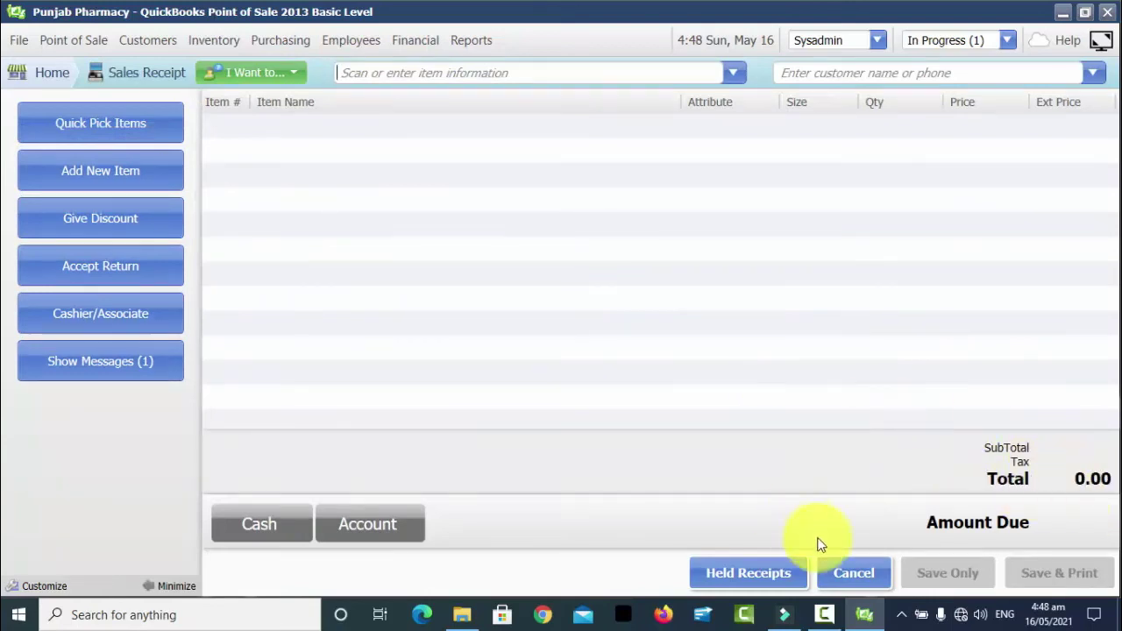
# - Cancel the empty receipt, review the Sales History list with details hidden, then return Home
pyautogui.click(862, 575)
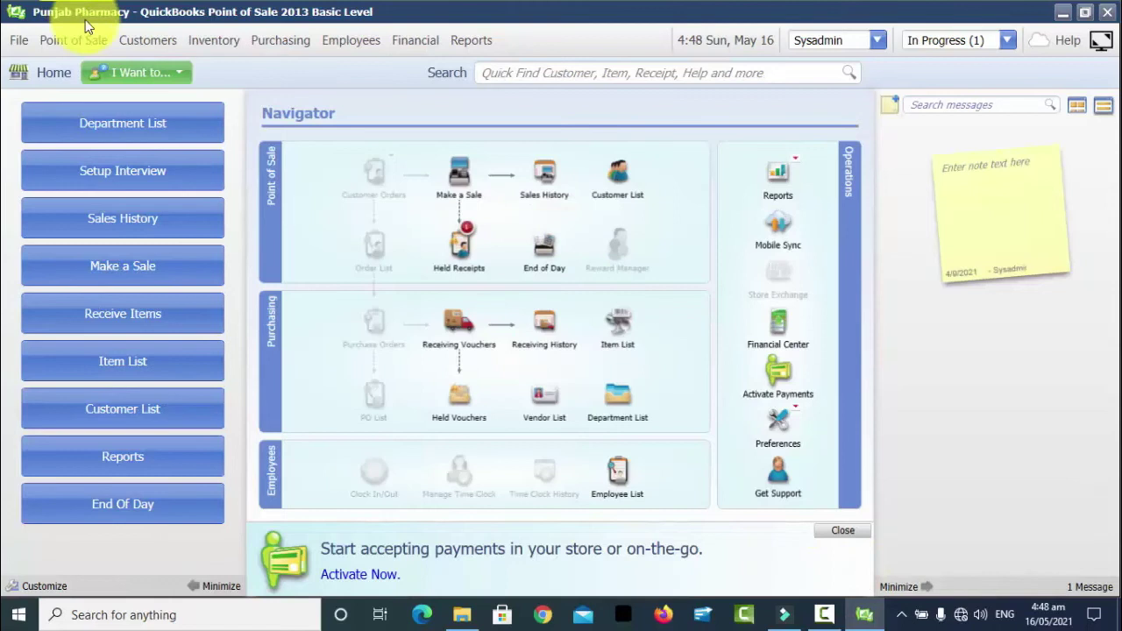
pyautogui.click(73, 40)
pyautogui.click(110, 122)
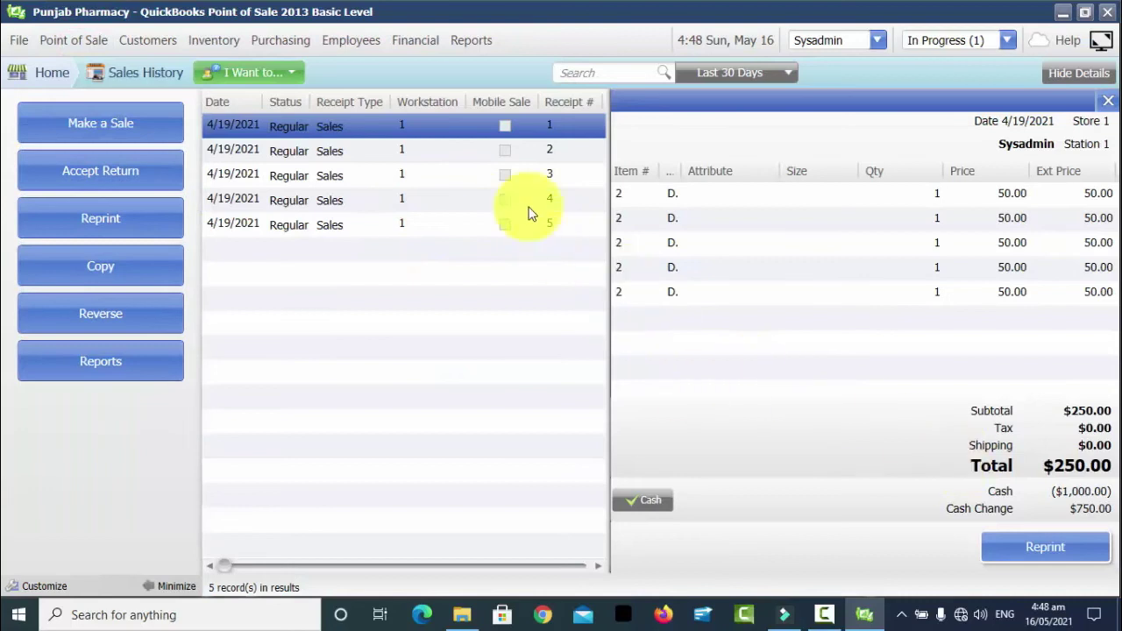
pyautogui.click(1094, 74)
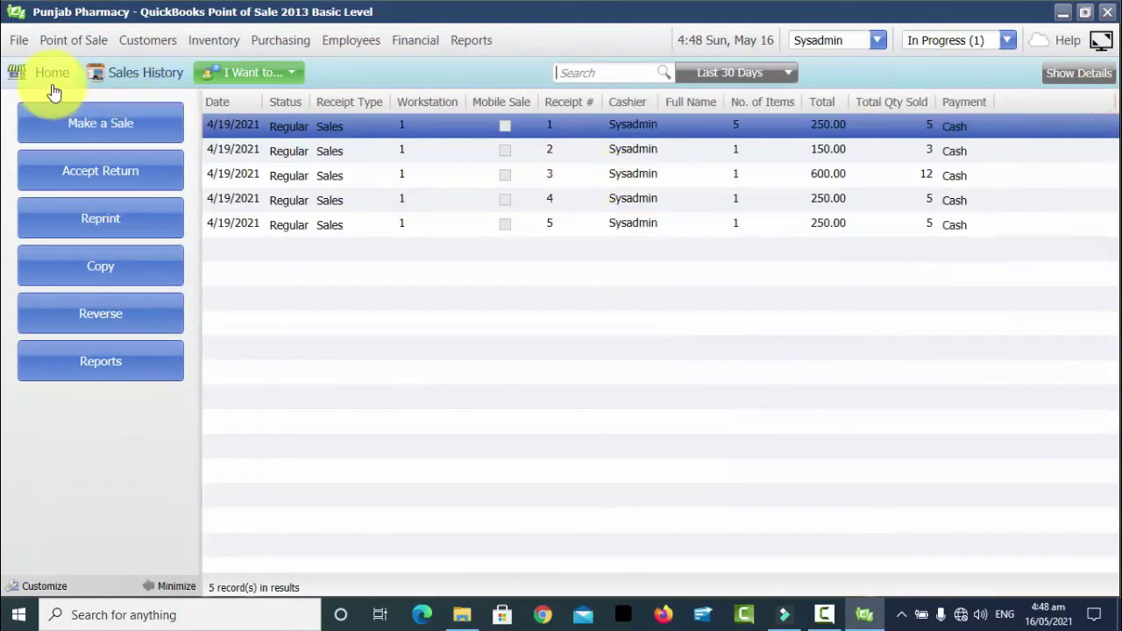
pyautogui.click(46, 80)
# - Start a new sale with Make a Sale and drop down the full item list
pyautogui.click(132, 276)
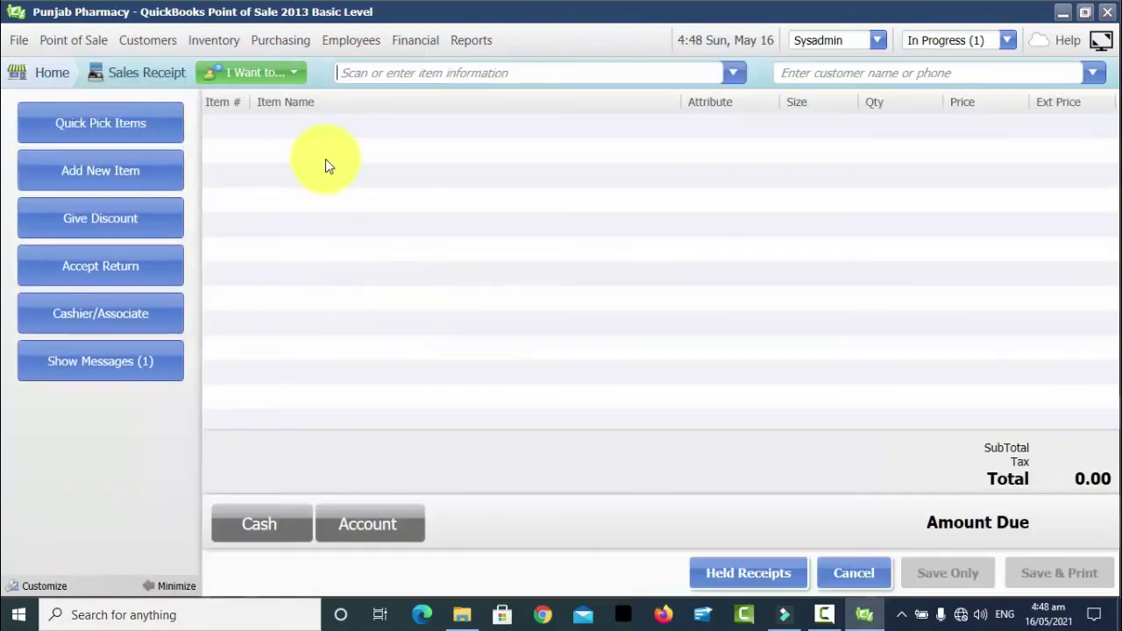
pyautogui.click(391, 75)
pyautogui.write('s')
pyautogui.press('BackSpace')
pyautogui.write('s')
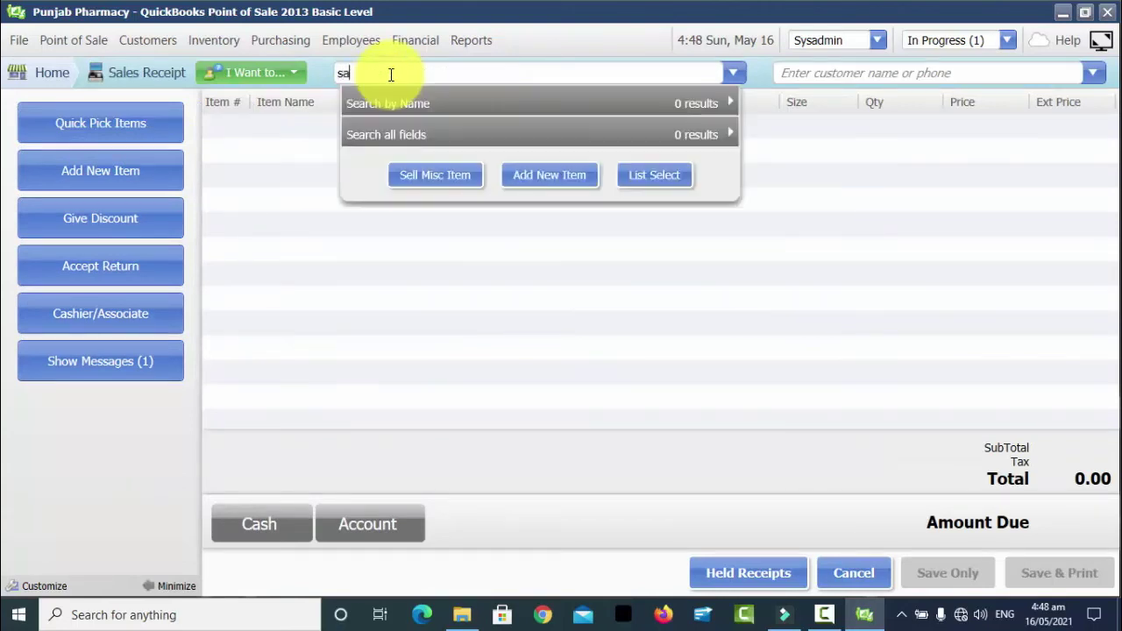
pyautogui.press('BackSpace')
pyautogui.write('a')
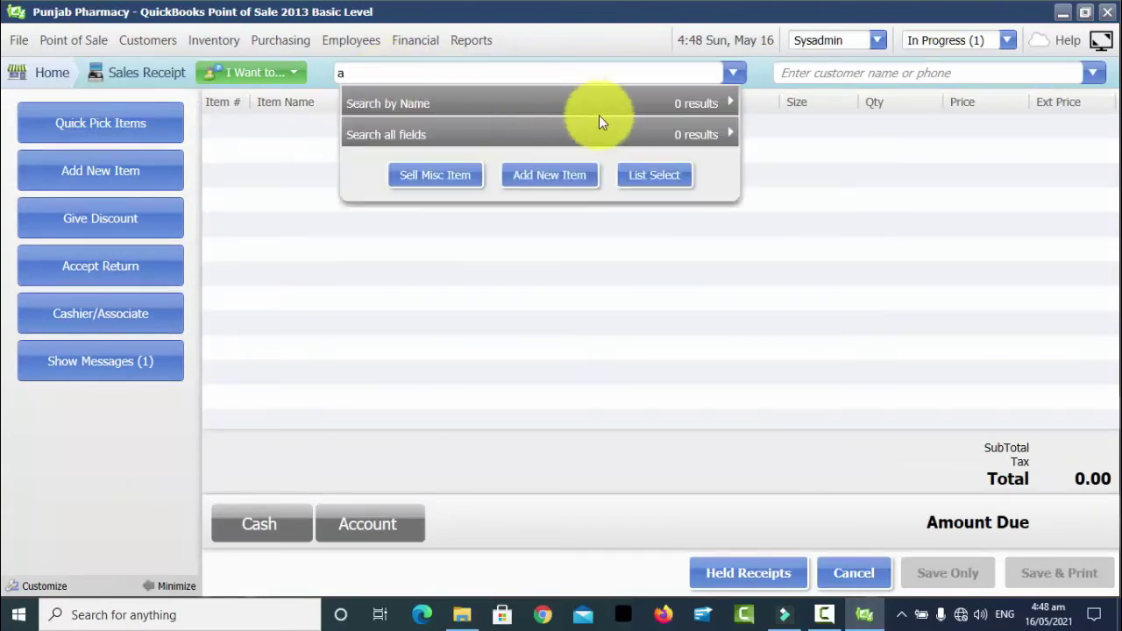
pyautogui.press('BackSpace')
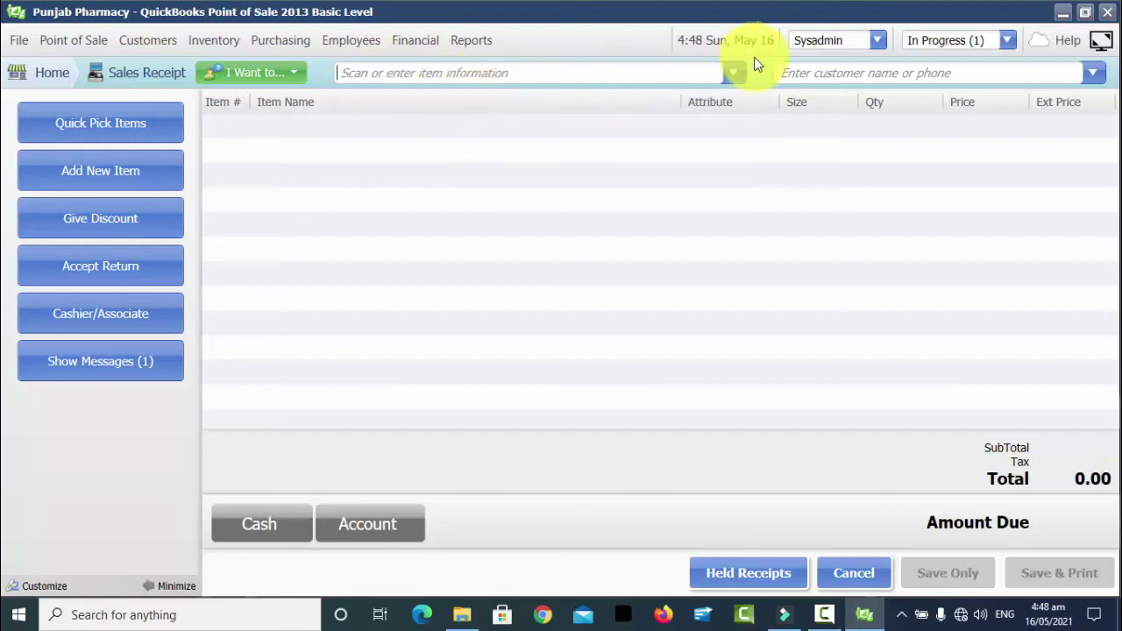
pyautogui.click(744, 70)
# - Sell 2 Dollar Ink despite low stock, pay the 100.00 in cash, and Save & Print
pyautogui.click(476, 133)
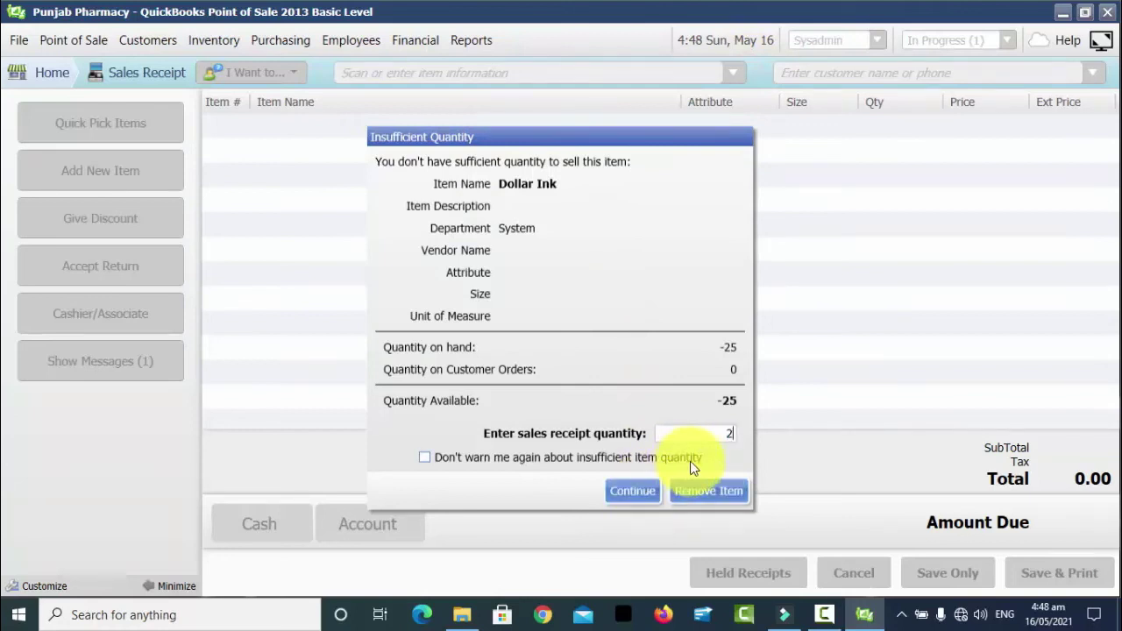
pyautogui.click(634, 492)
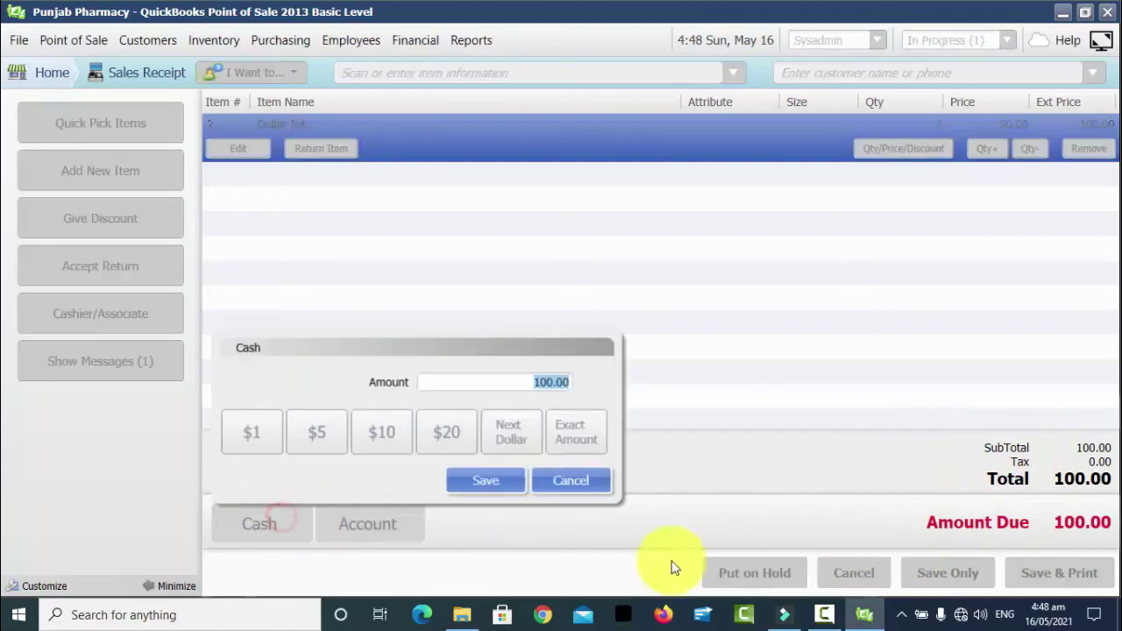
pyautogui.click(491, 480)
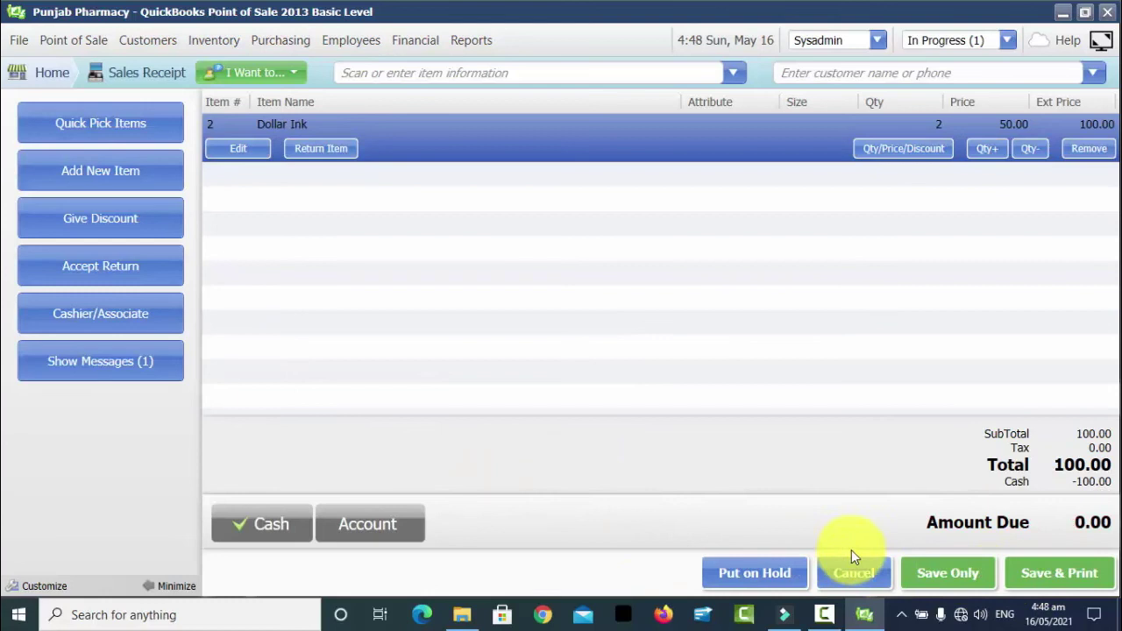
pyautogui.click(1030, 577)
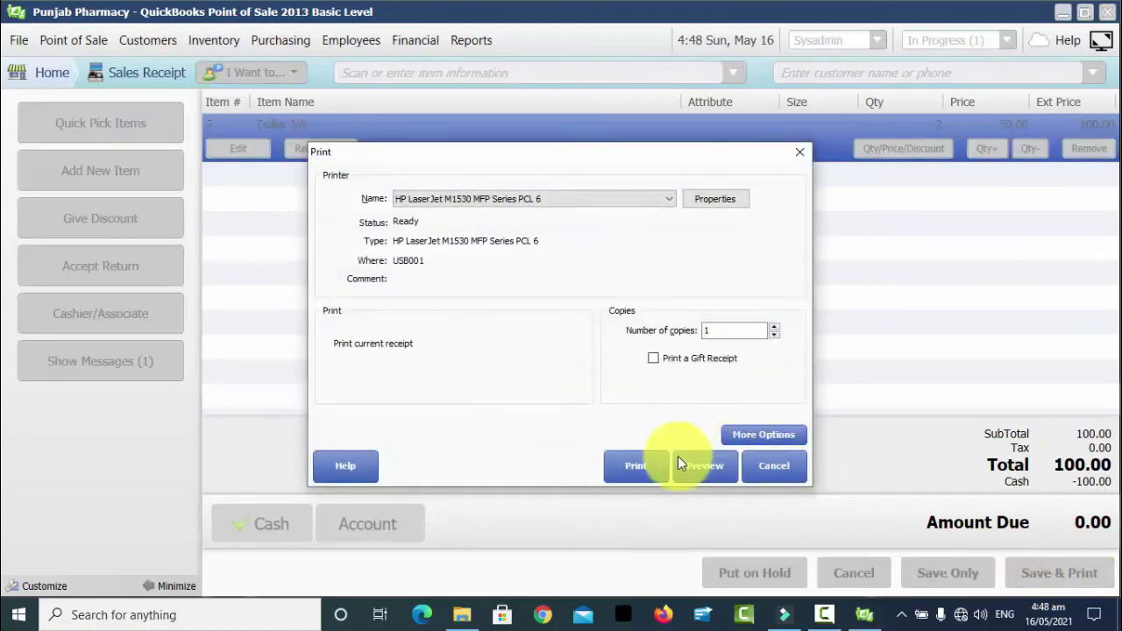
# - Preview Sales Receipt #6, scroll to confirm the Rs100.00 amounts, then exit the preview
pyautogui.click(706, 463)
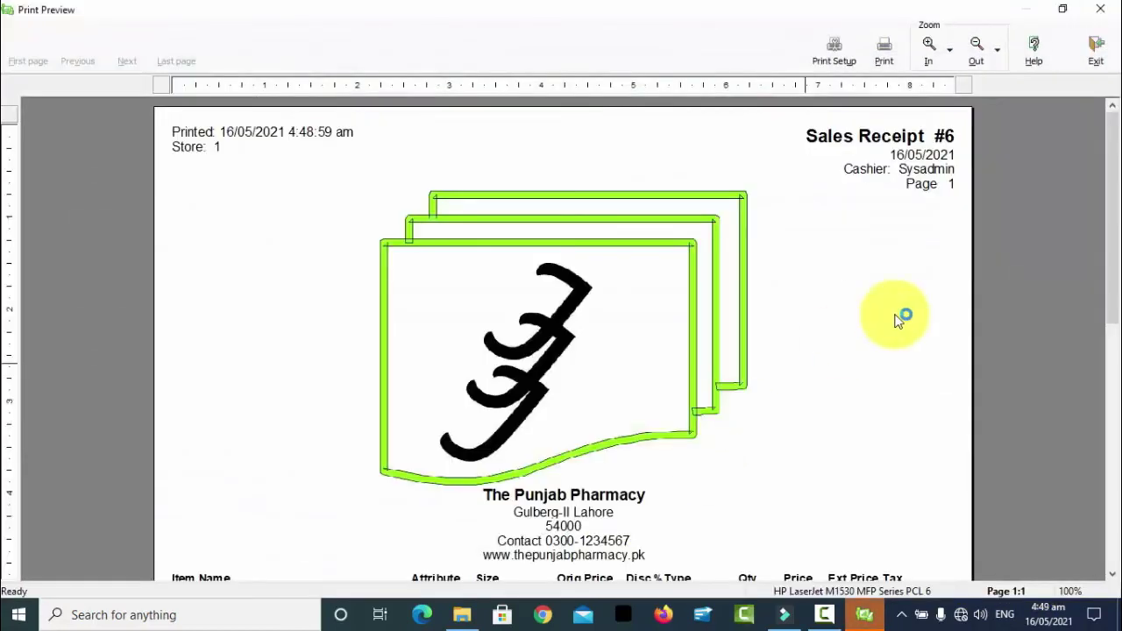
pyautogui.moveTo(1117, 210); pyautogui.dragTo(1109, 501)
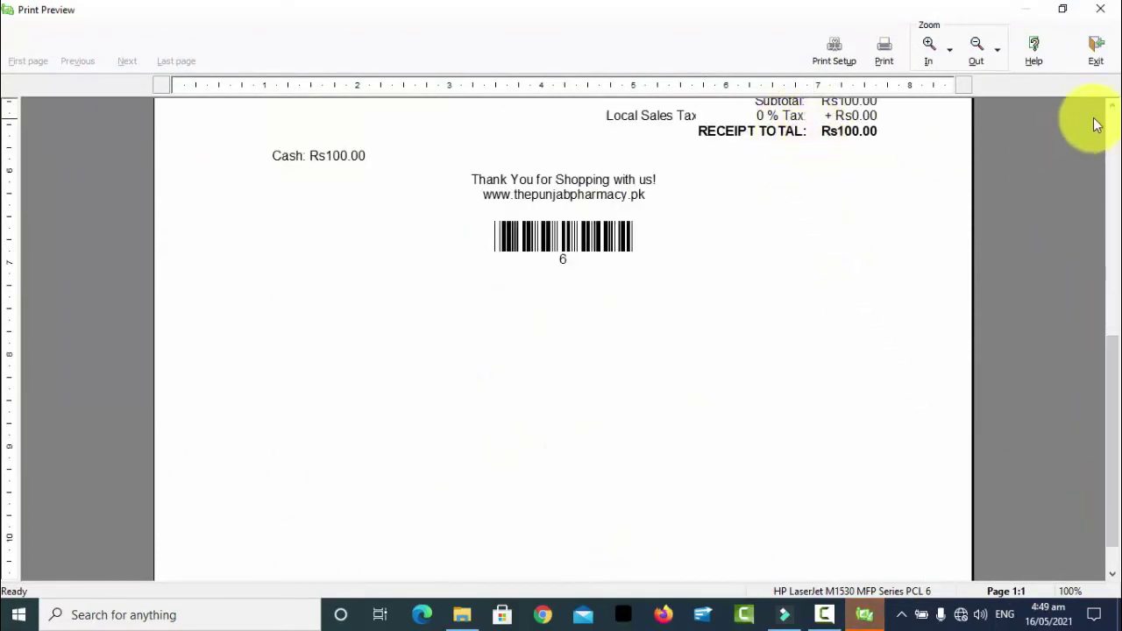
pyautogui.click(1112, 105)
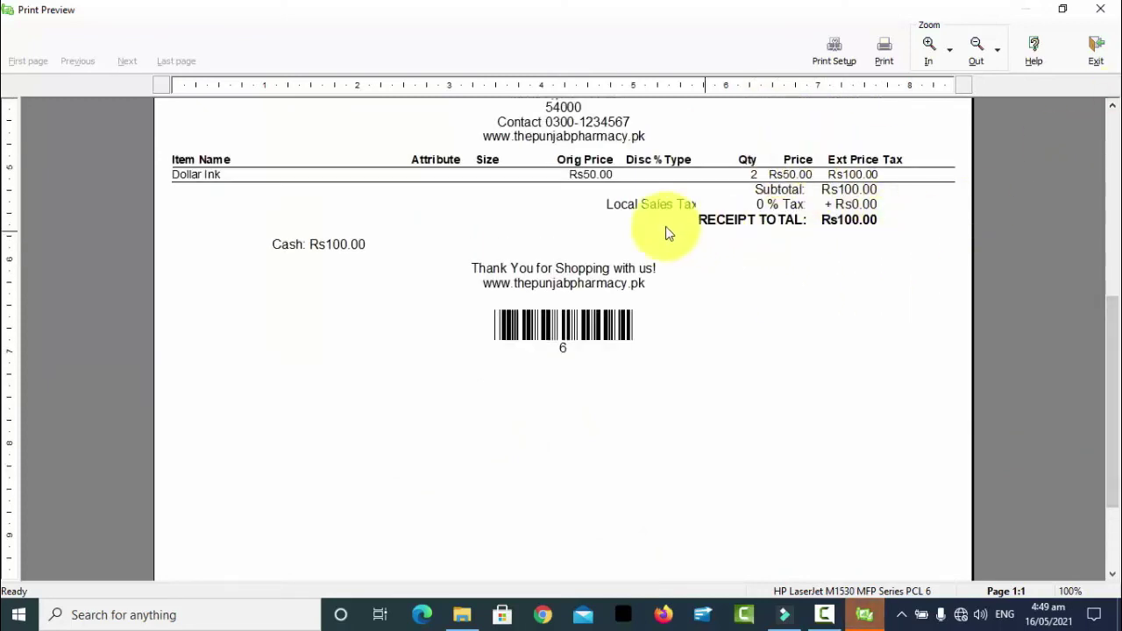
pyautogui.click(1100, 8)
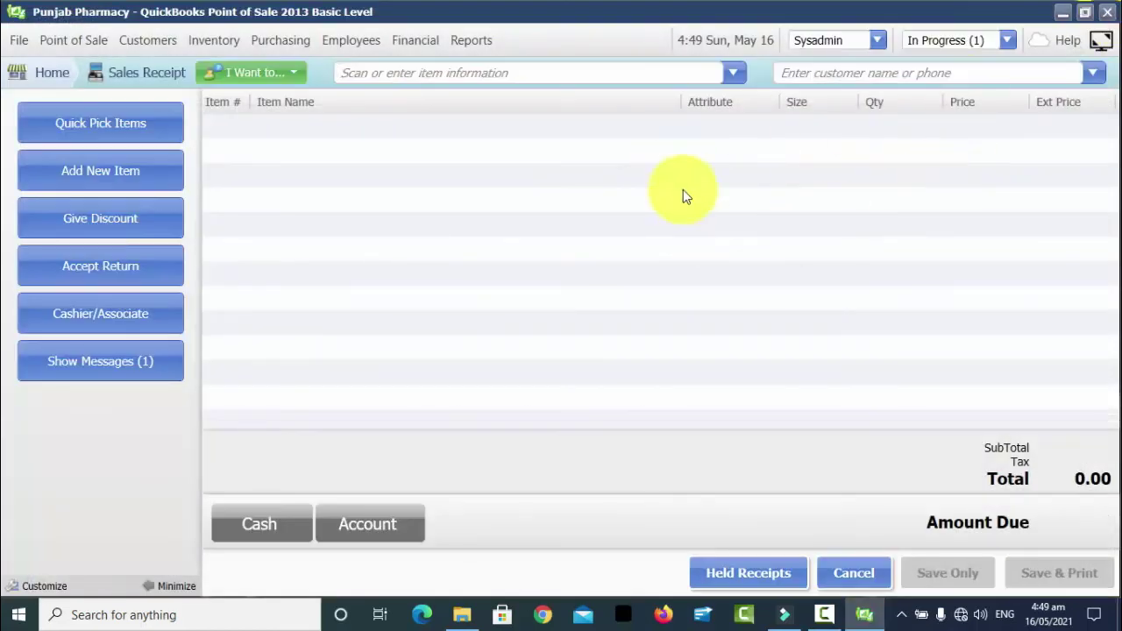
# - Go back to the Home navigator from the top-left navigation bar
pyautogui.click(48, 75)
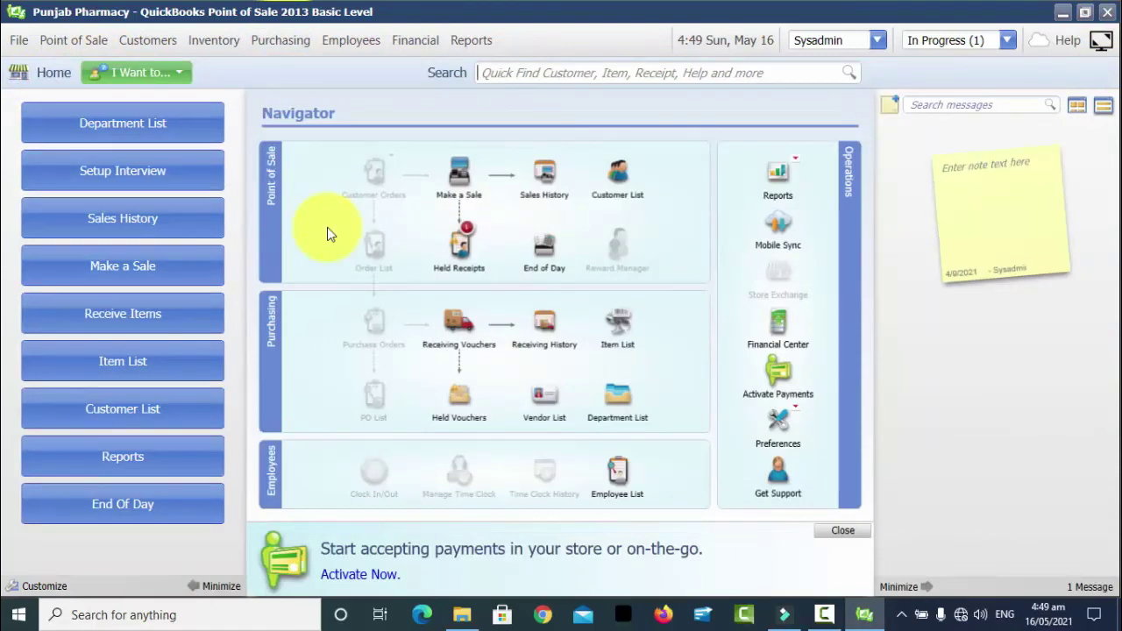